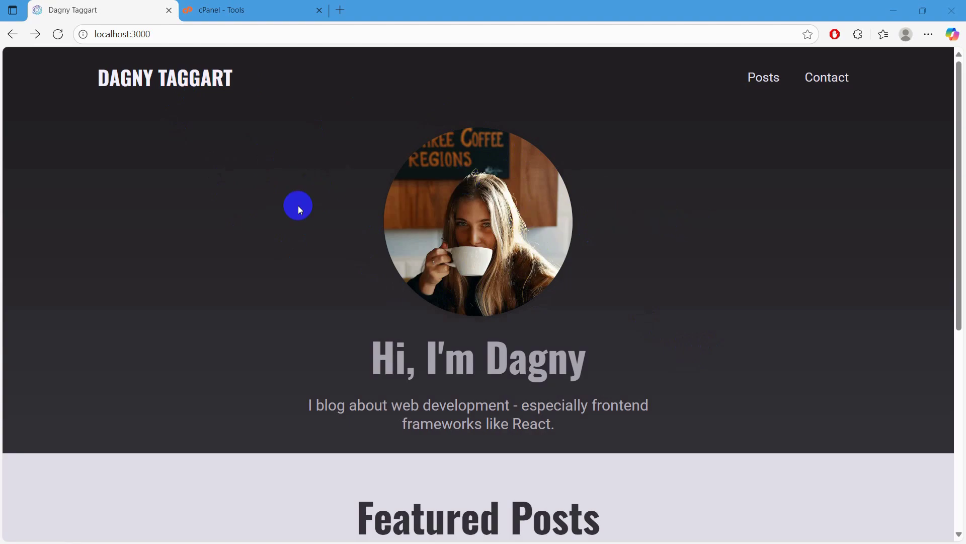
Close the localhost:3000 blog preview in Edge and bring up G:\02-blog in File Explorer.
scroll(577, 231, down, 7)
scroll(627, 380, up, 7)
click(170, 9)
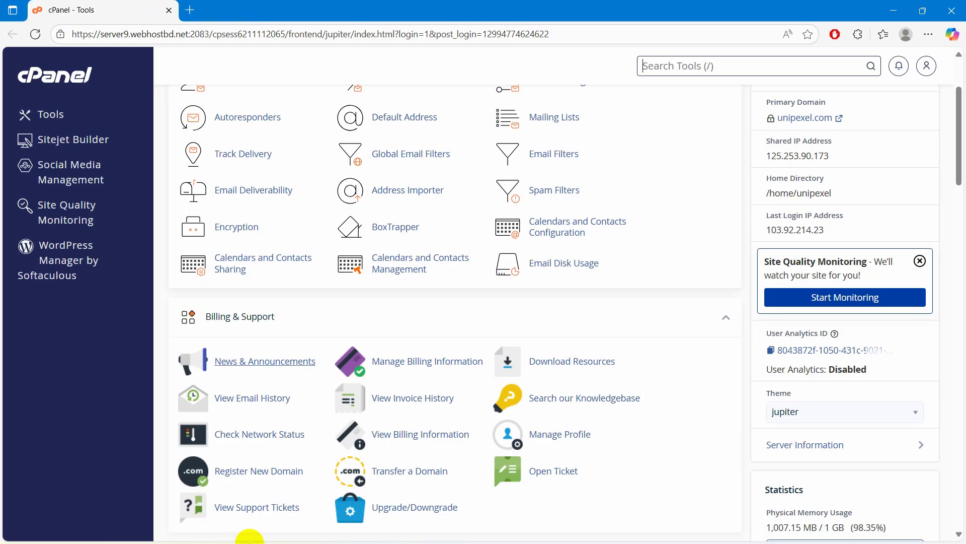
click(310, 538)
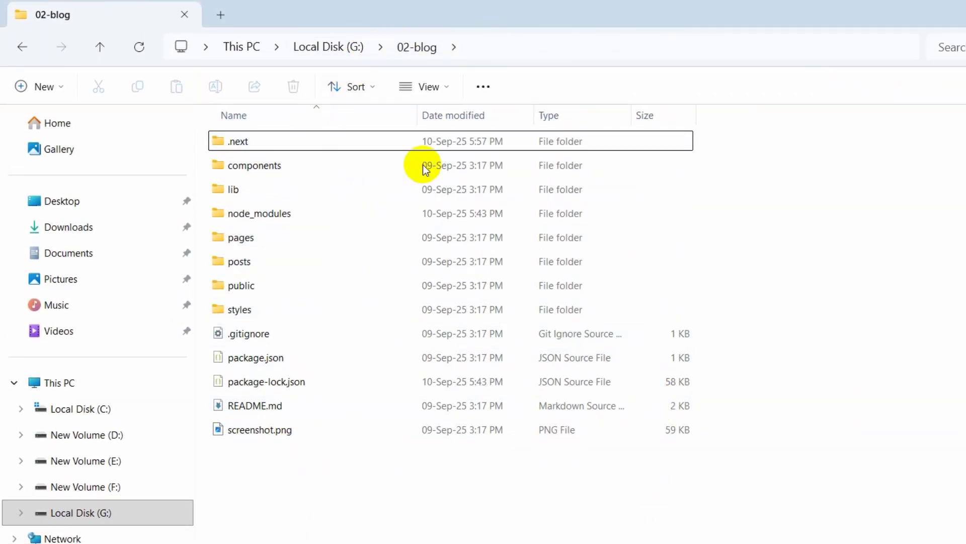
Select the G:\02-blog path in the Explorer address bar so a command can replace it.
click(494, 45)
Launch a cmd prompt in G:\02-blog and move it aside from the files.
text(cmd)
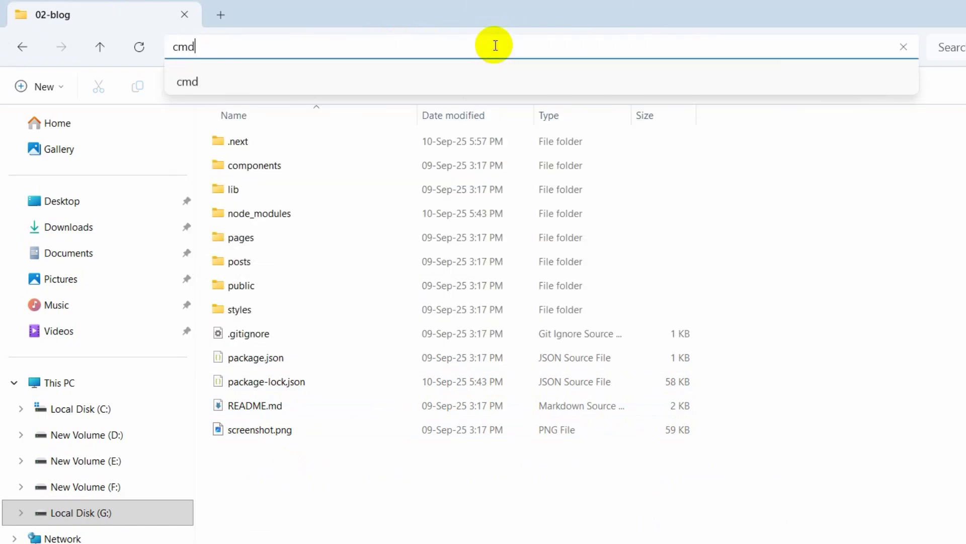
key(Return)
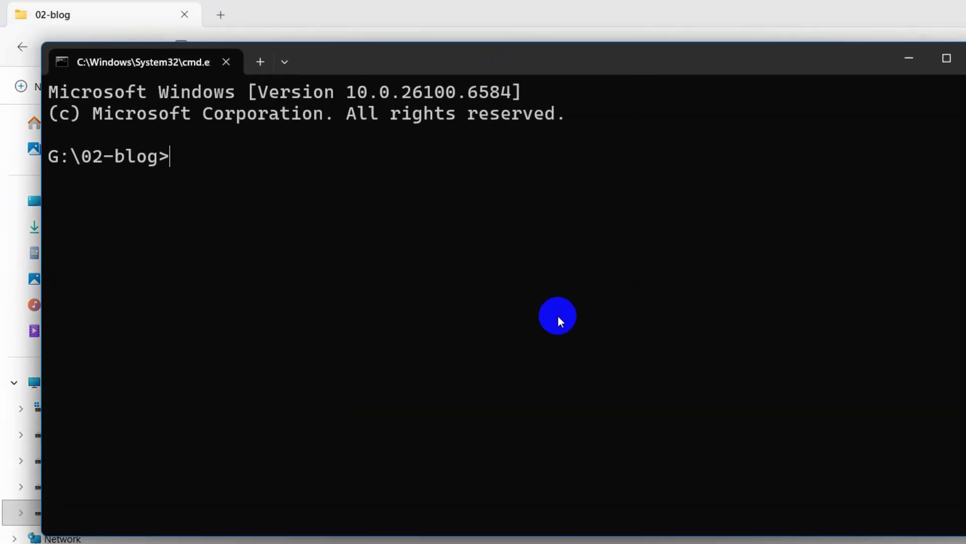
drag(472, 47, 712, 74)
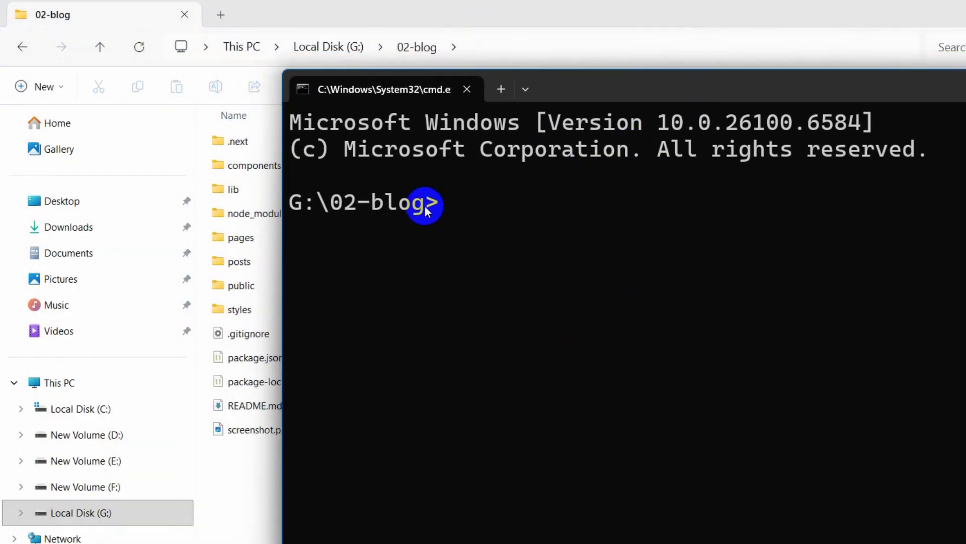
drag(439, 200, 465, 204)
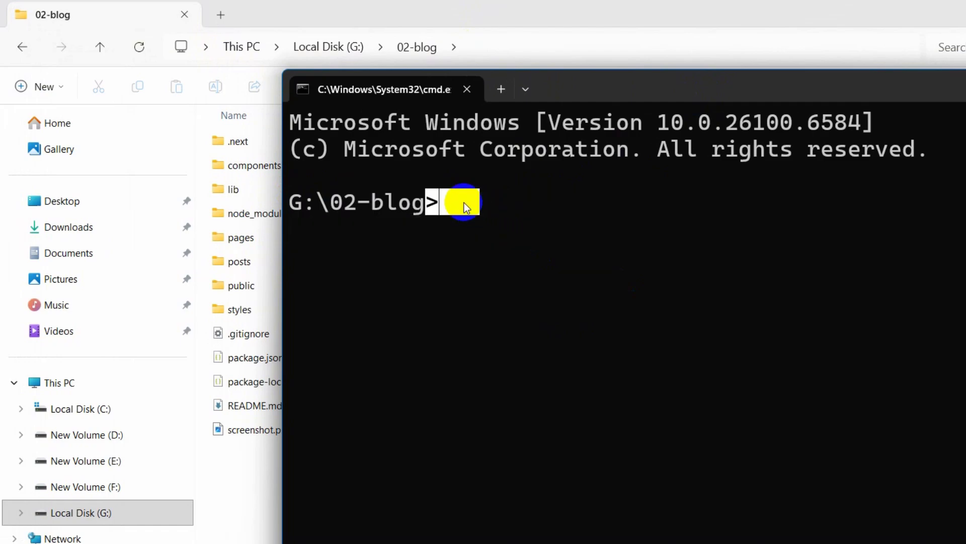
Run npm install and npm run build, then close the terminal.
text(npm)
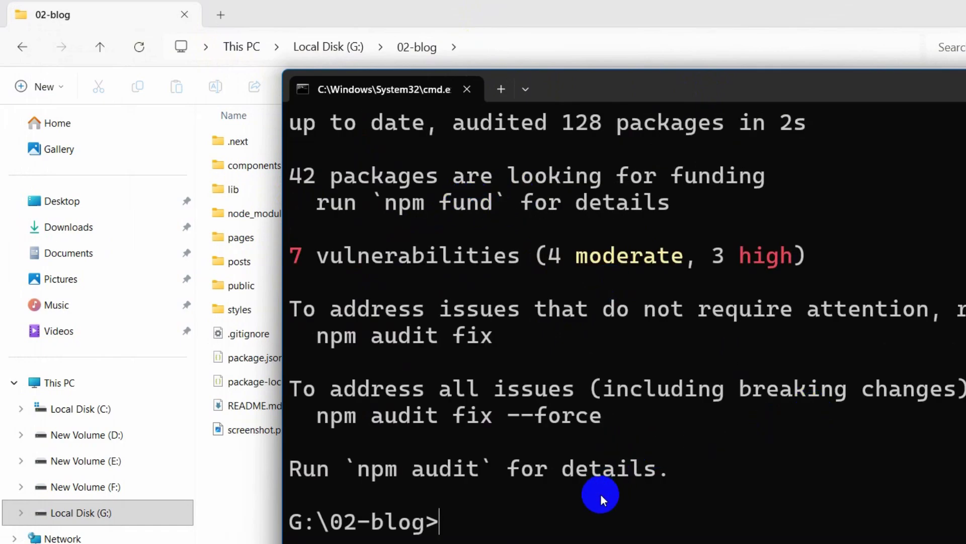
text(np)
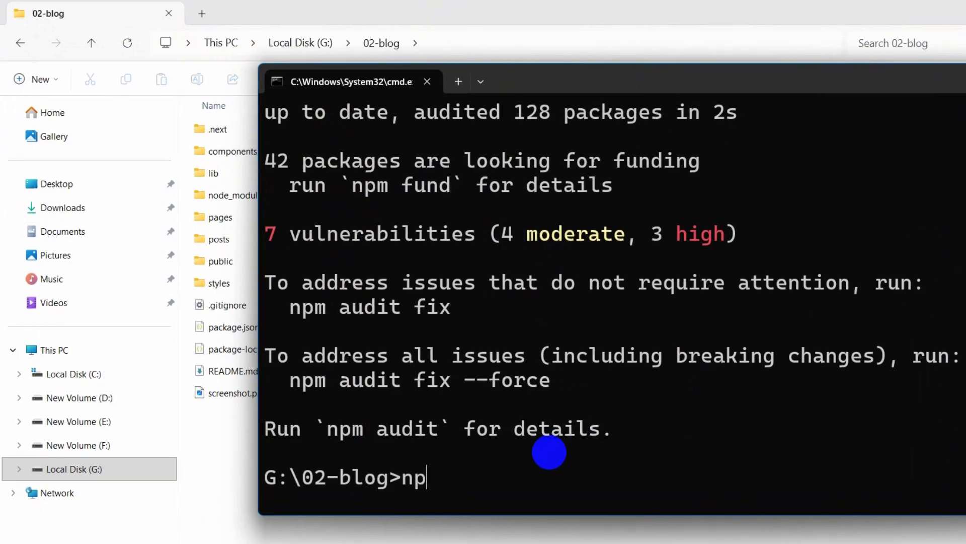
text(m run build)
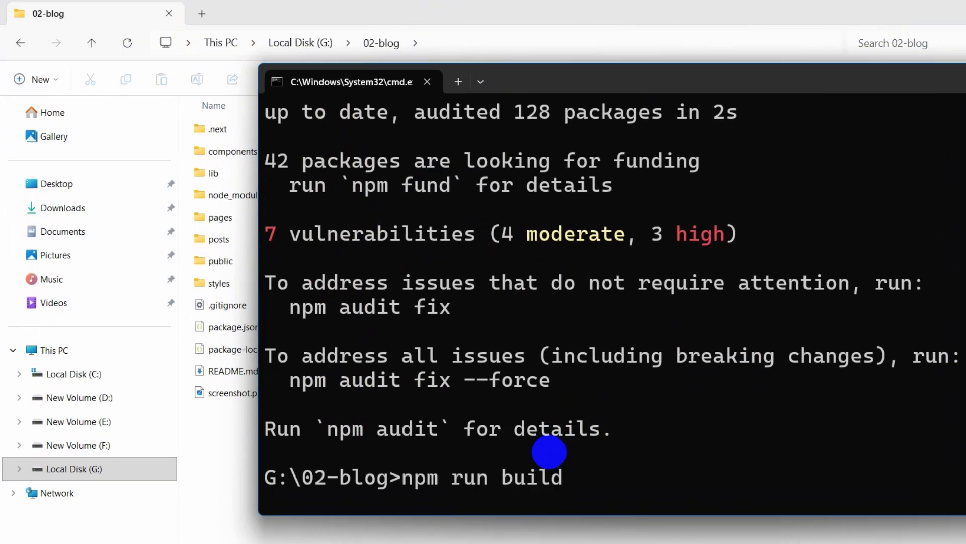
key(Return)
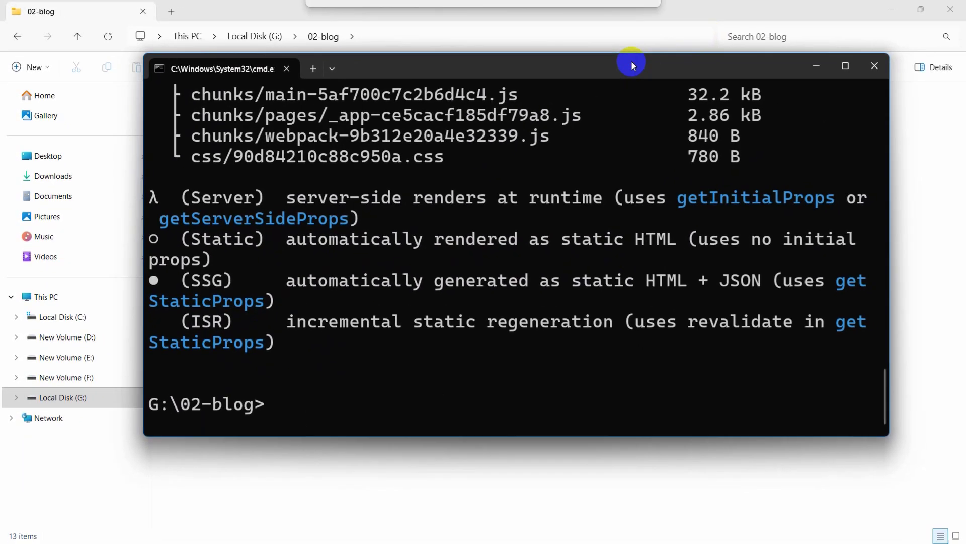
click(866, 70)
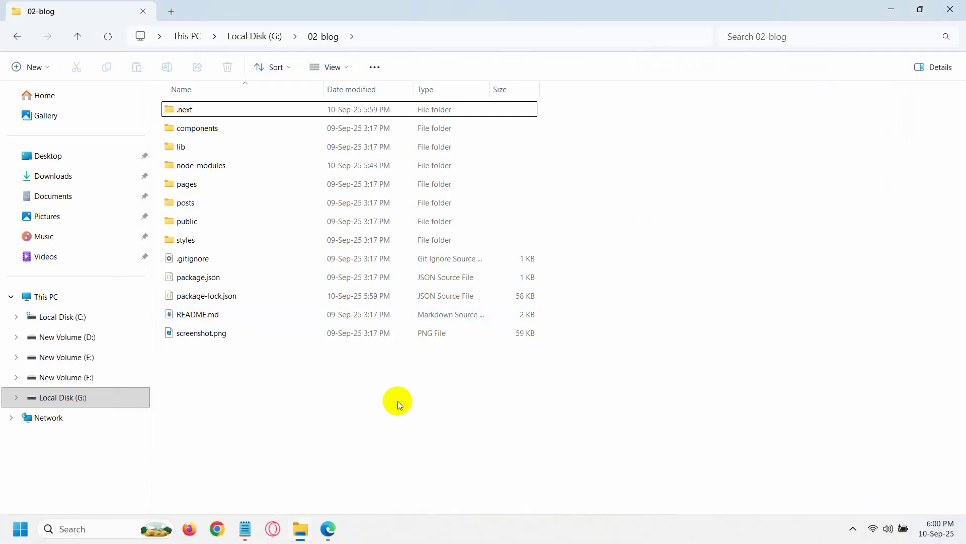
Search cPanel tools for 'node js' and launch Setup Node.js App from Software.
click(328, 529)
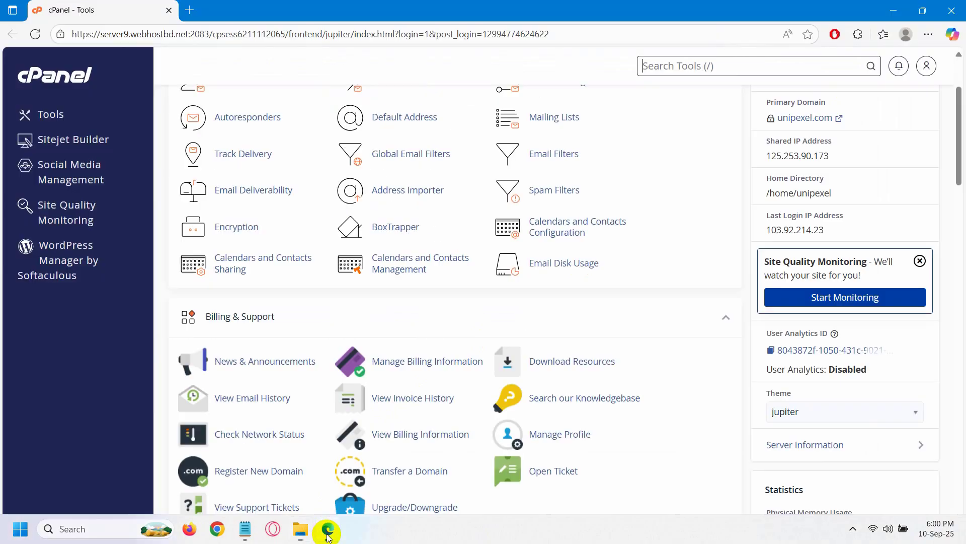
scroll(259, 161, up, 3)
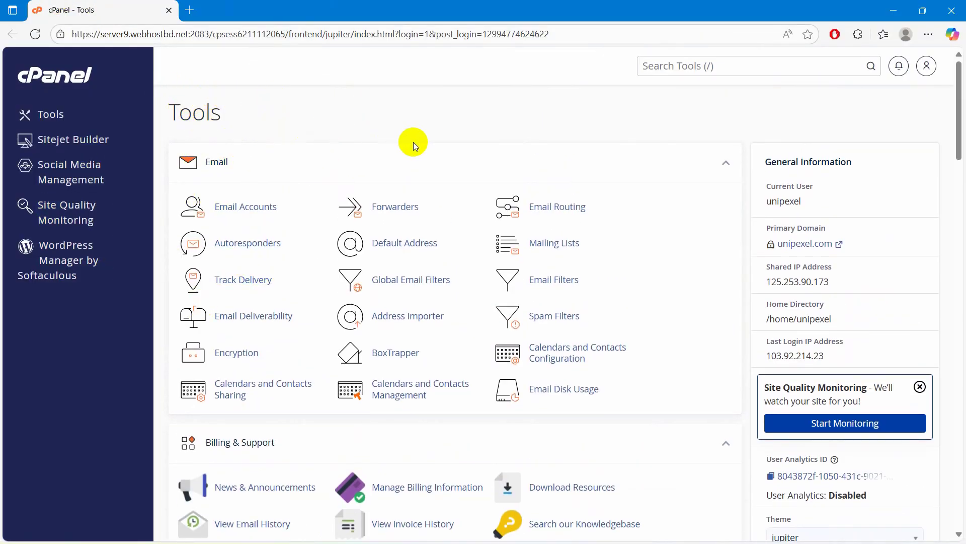
scroll(414, 143, down, 15)
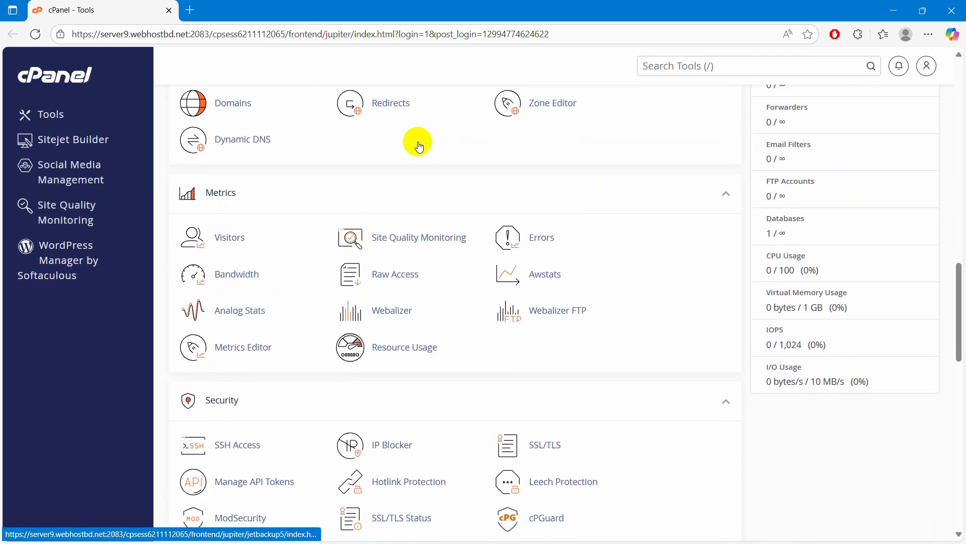
scroll(417, 146, down, 8)
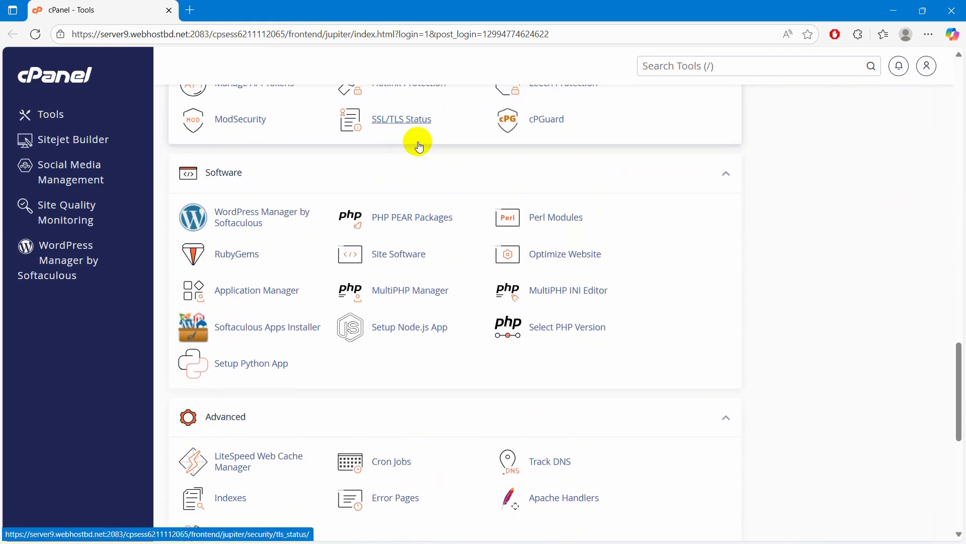
scroll(418, 146, down, 1)
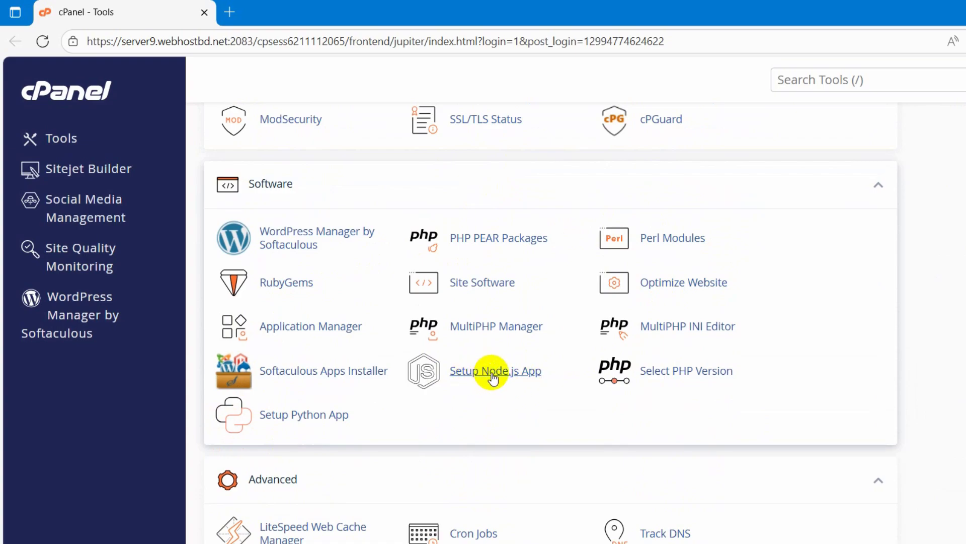
click(845, 80)
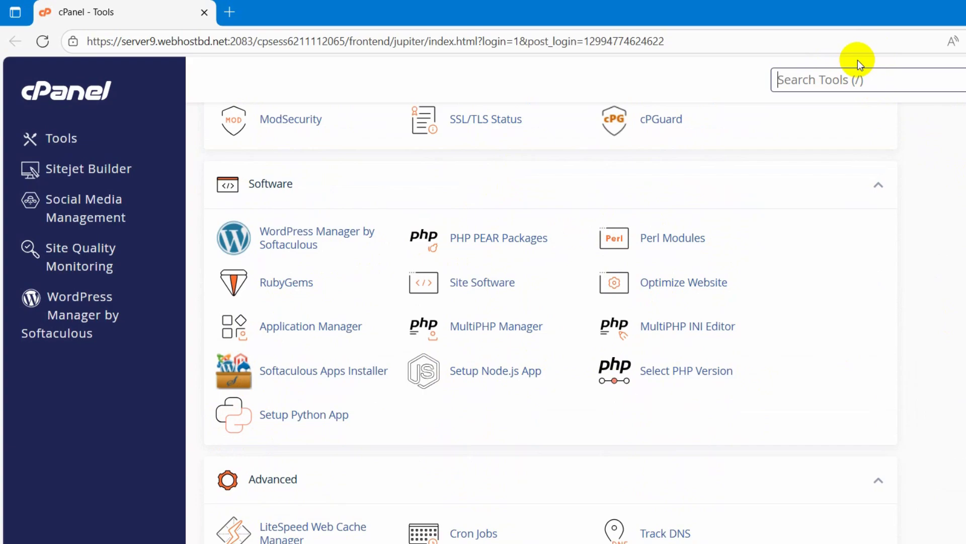
text(node js)
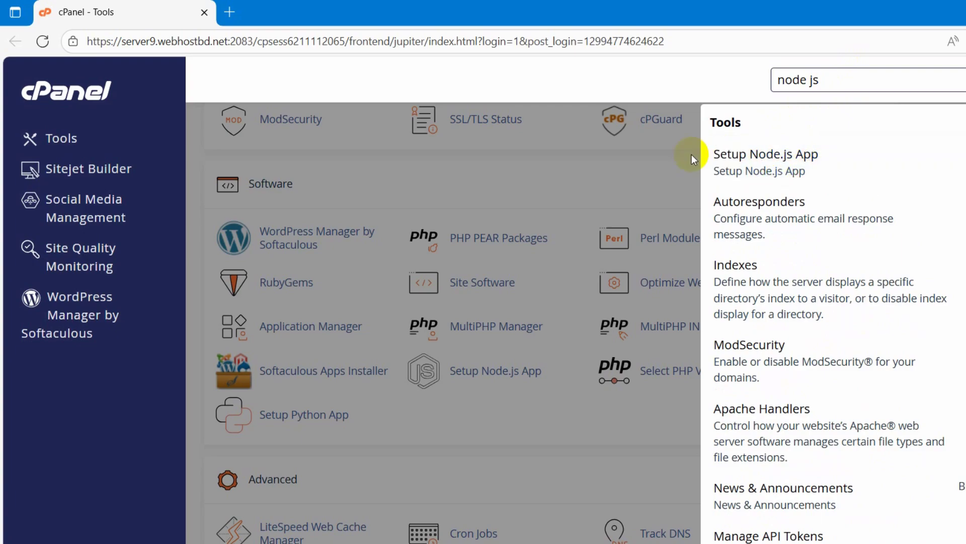
click(647, 165)
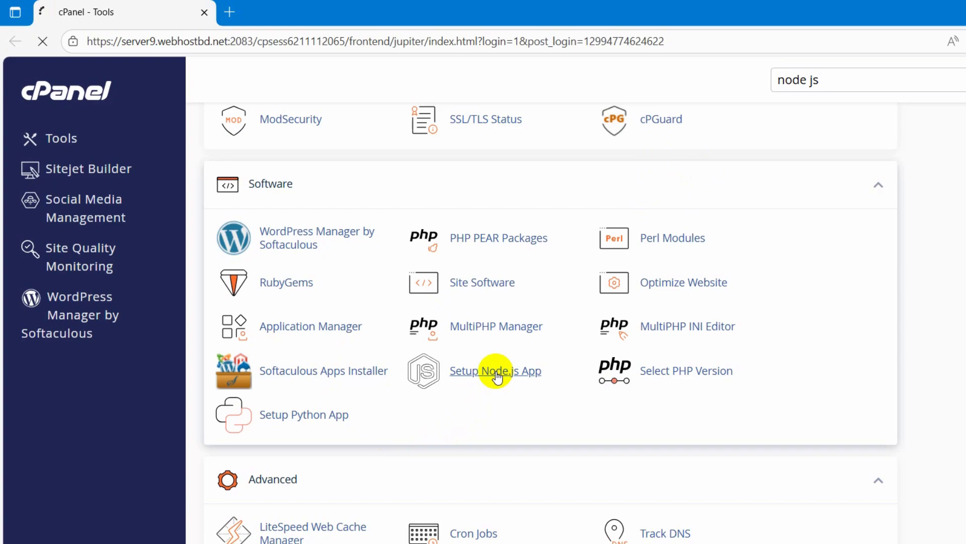
click(496, 373)
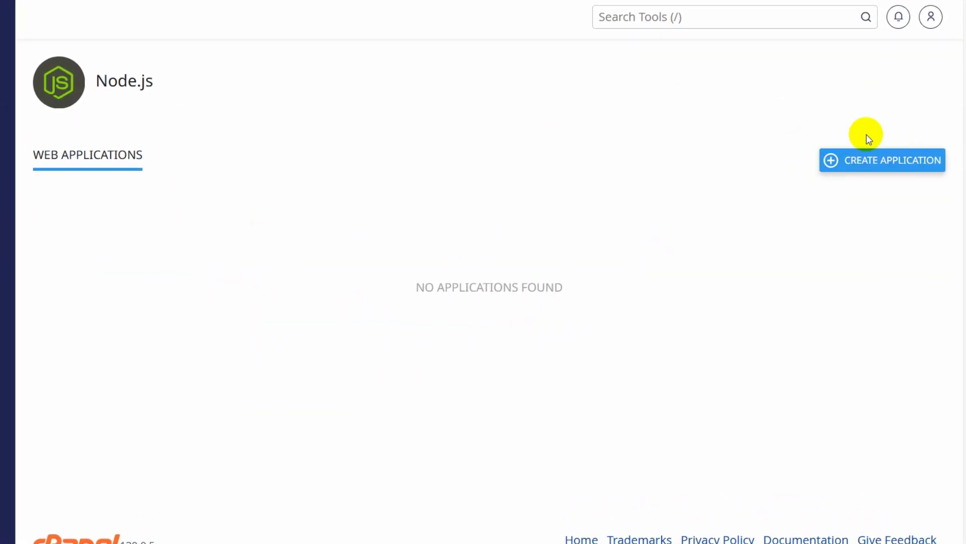
Start a new Node.js application using version 20.19.3 in Production mode.
click(873, 161)
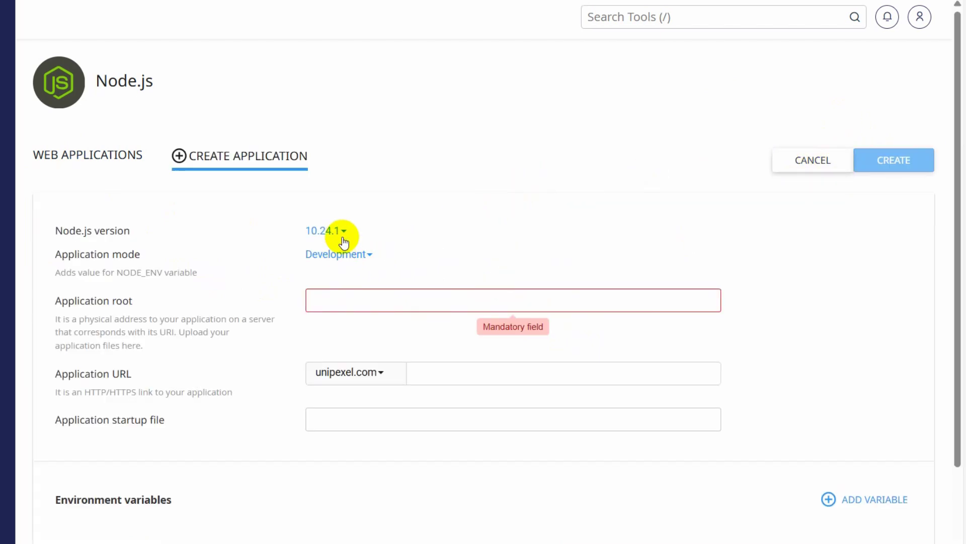
click(335, 232)
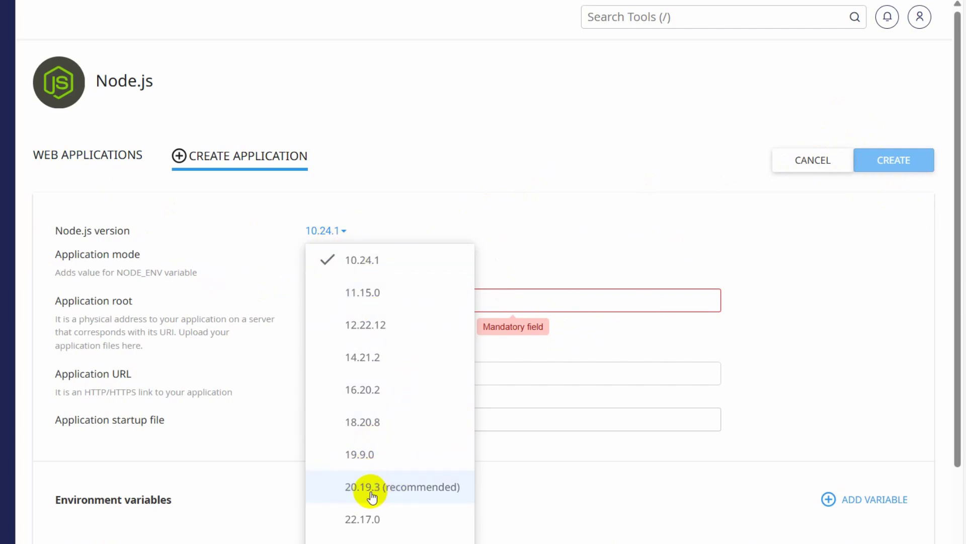
click(386, 486)
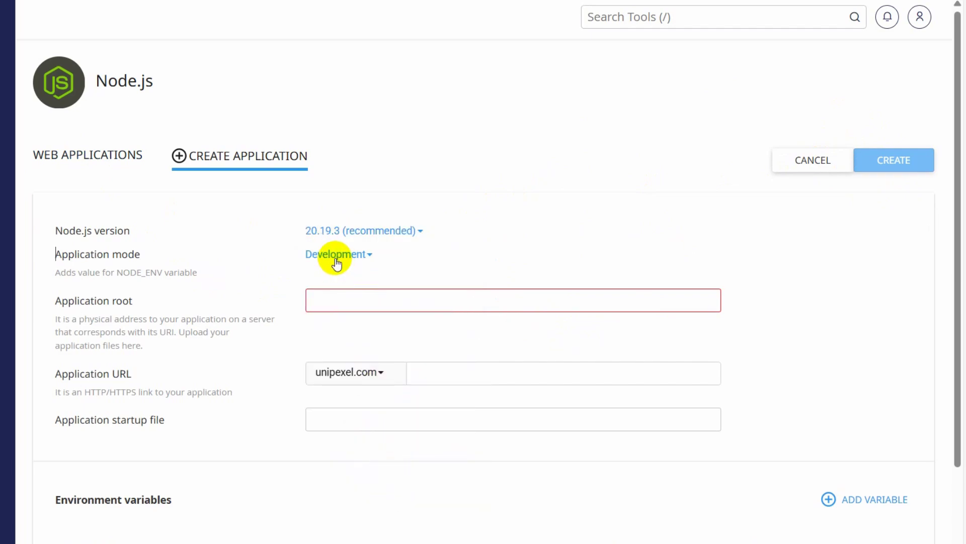
click(336, 257)
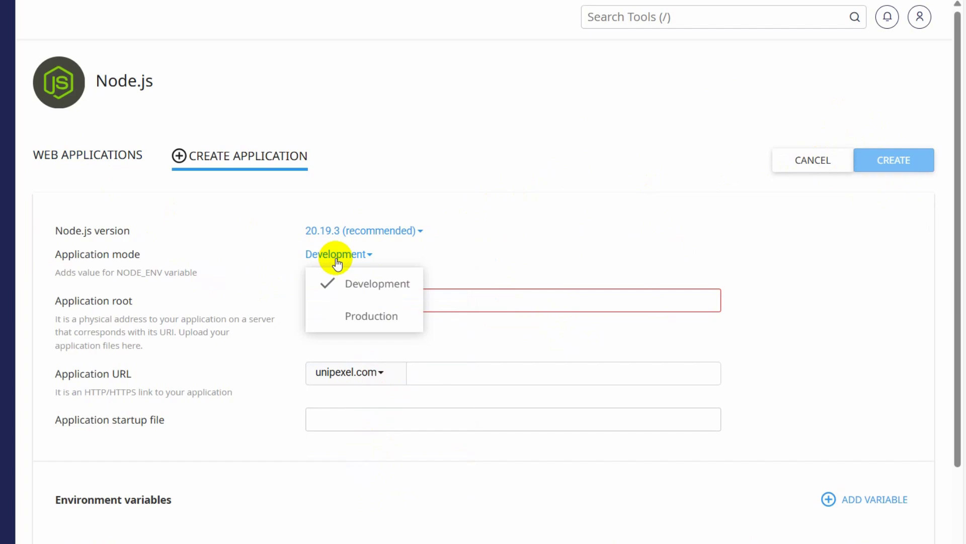
click(366, 321)
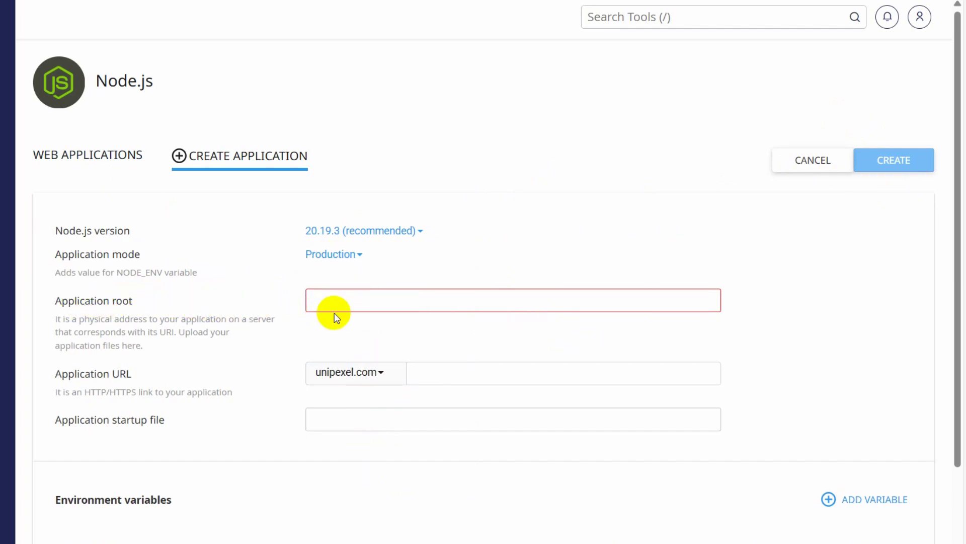
Set application root to my-next-project on unipexel.com and create the application.
click(376, 301)
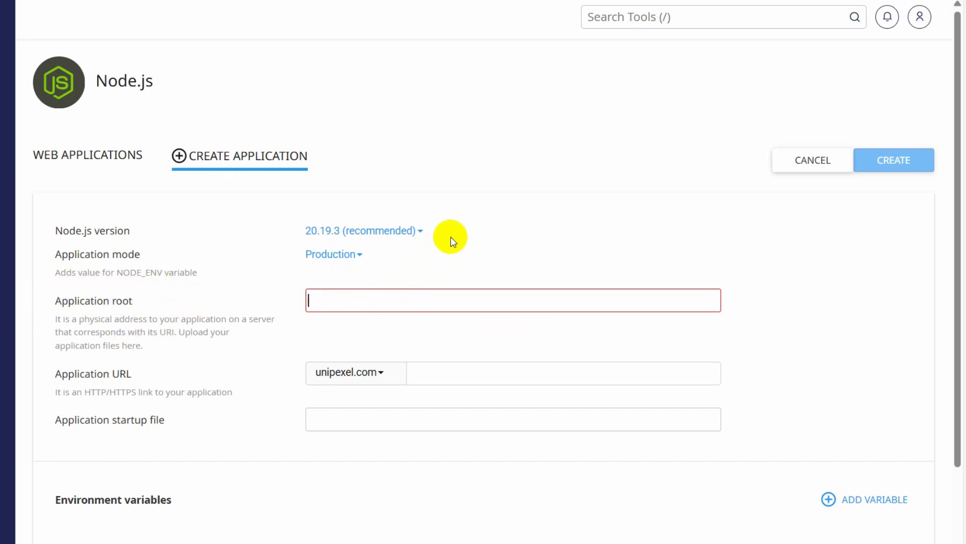
text(my-next-project)
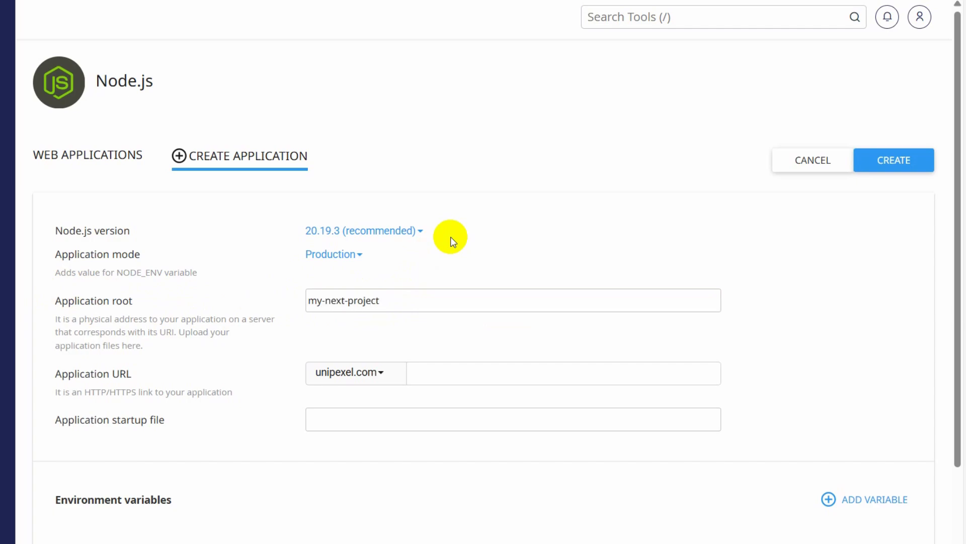
scroll(418, 327, down, 2)
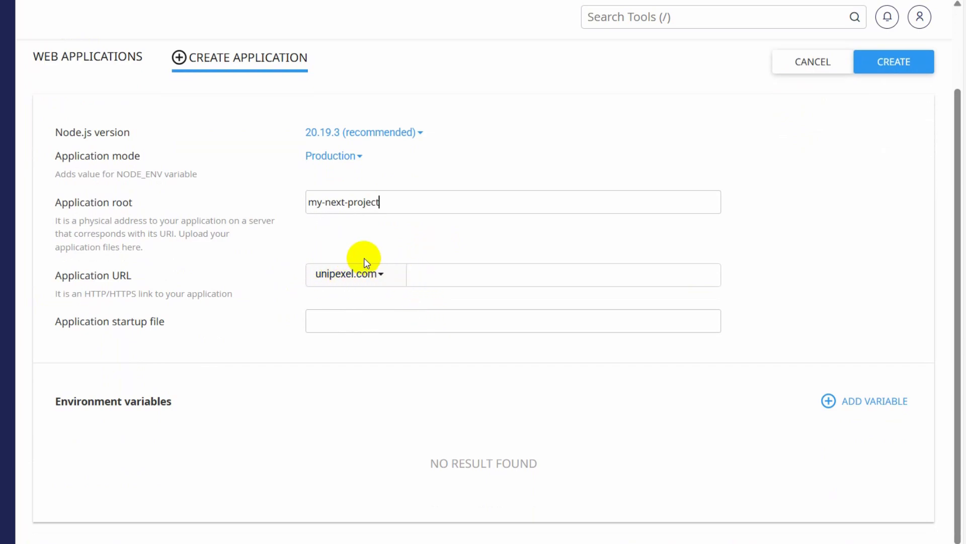
click(416, 272)
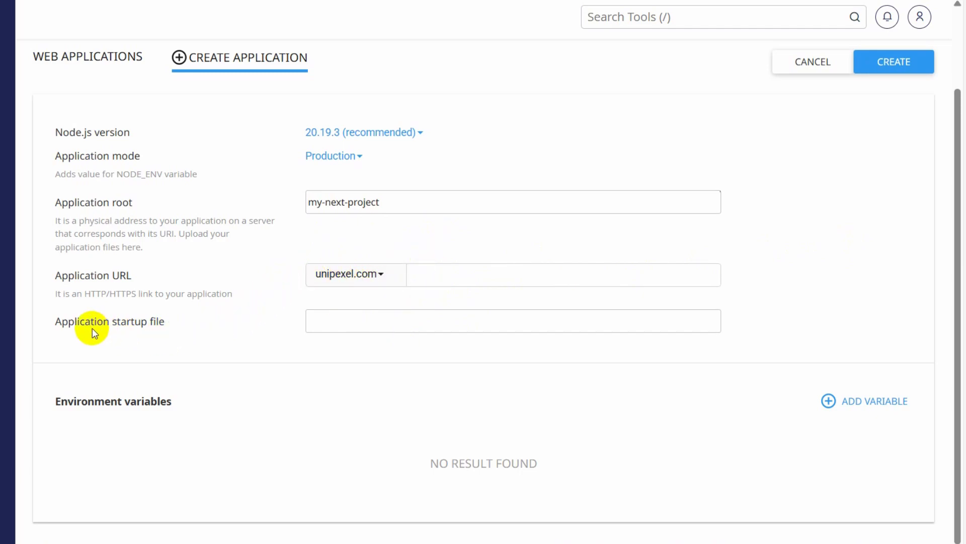
drag(68, 322, 188, 330)
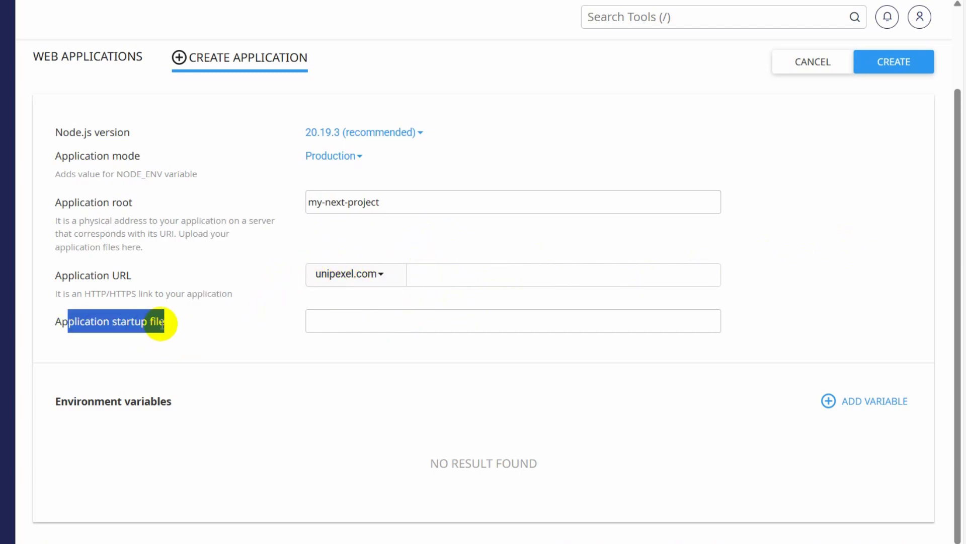
click(161, 323)
scroll(916, 157, up, 2)
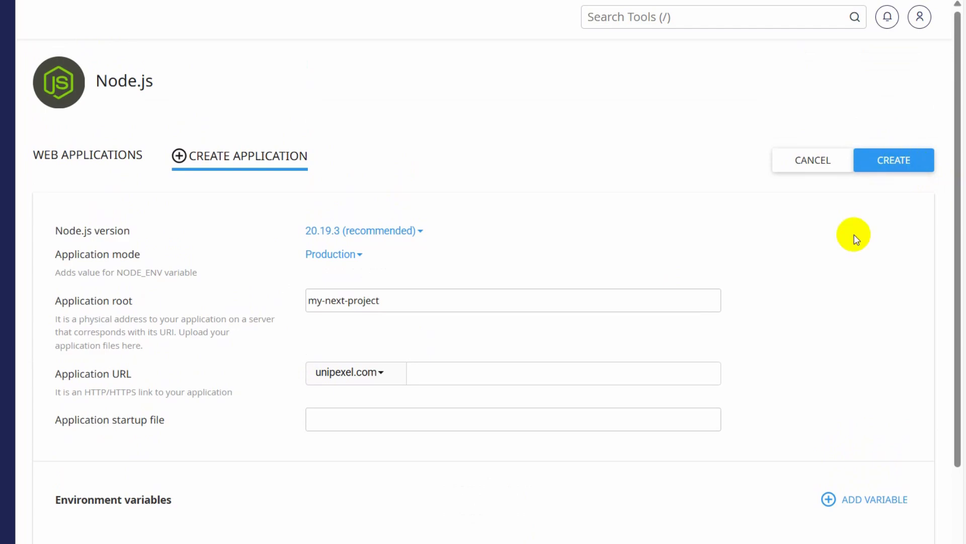
click(913, 163)
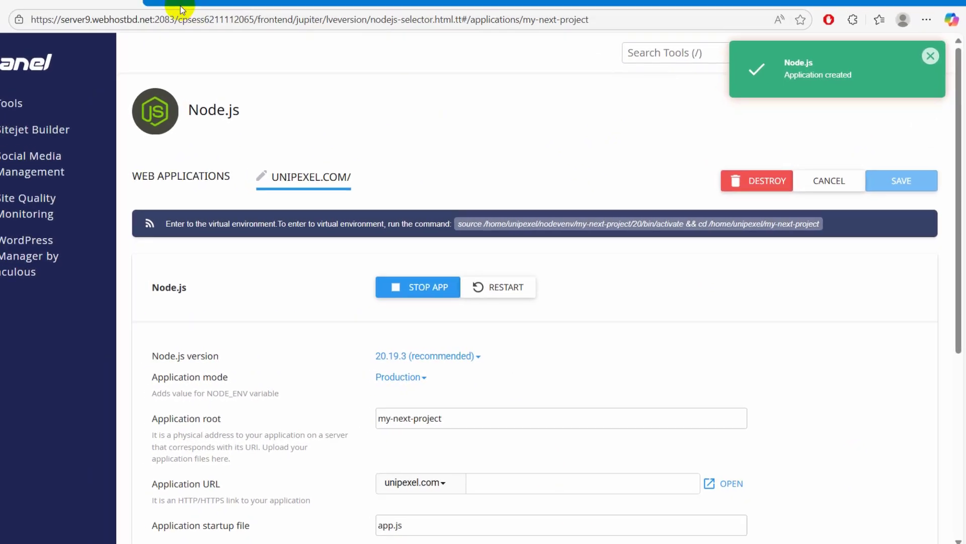
Open the cPanel home in a new tab and launch File Manager at public_html.
right_click(57, 75)
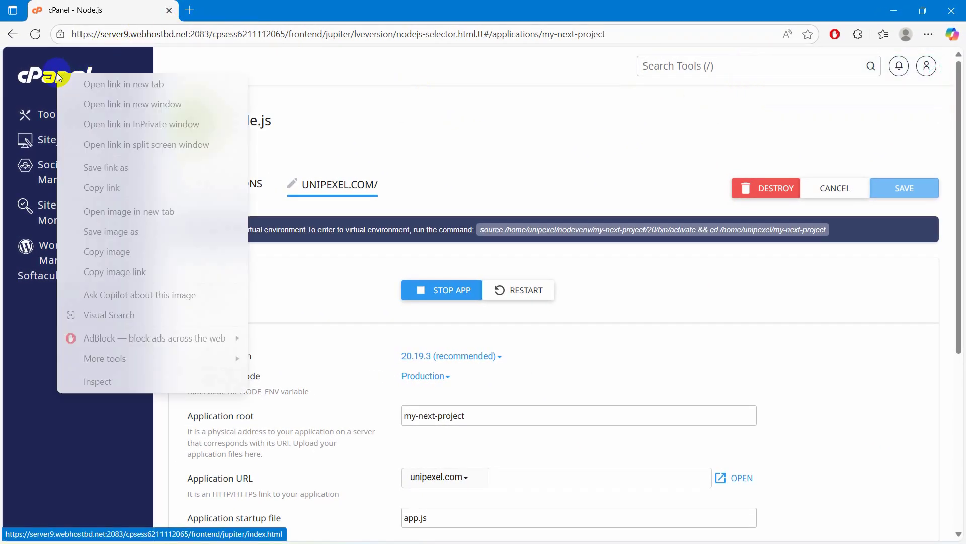
click(104, 82)
click(237, 10)
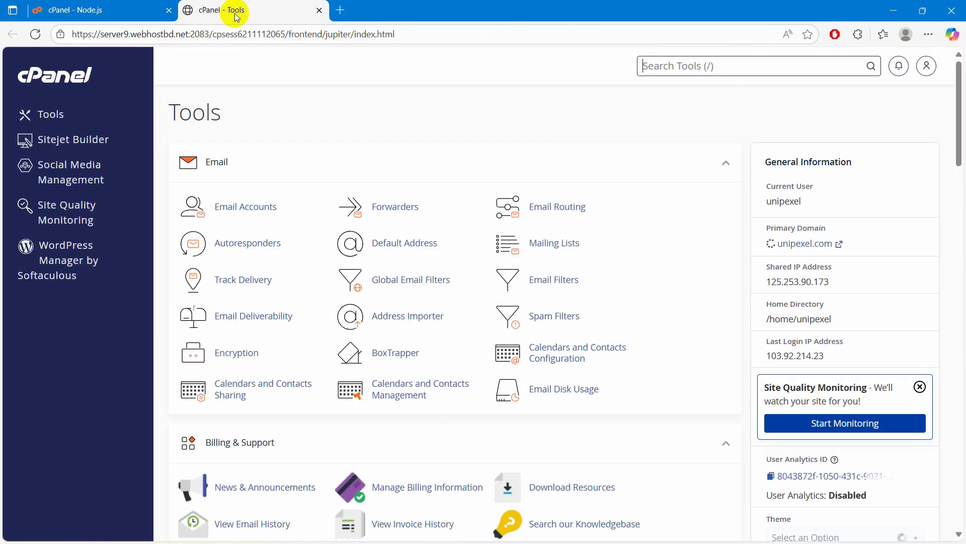
scroll(287, 198, down, 7)
scroll(290, 202, down, 3)
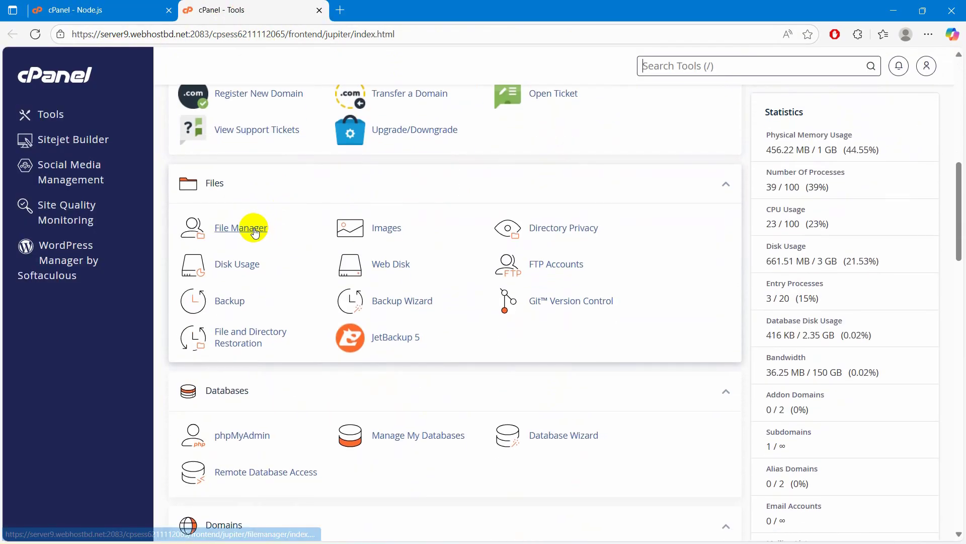
click(253, 227)
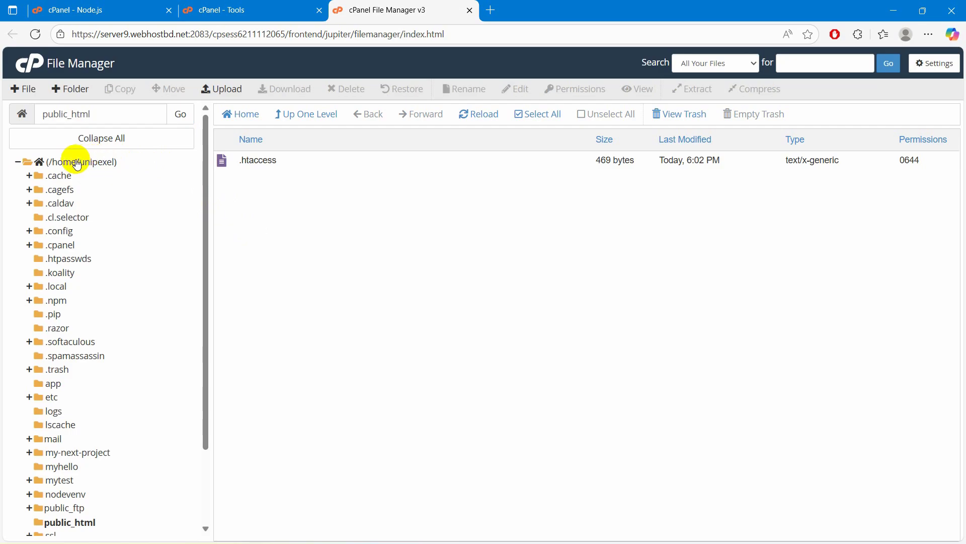
Show the /home/unipexel directory and check back on the Node.js application settings.
click(76, 162)
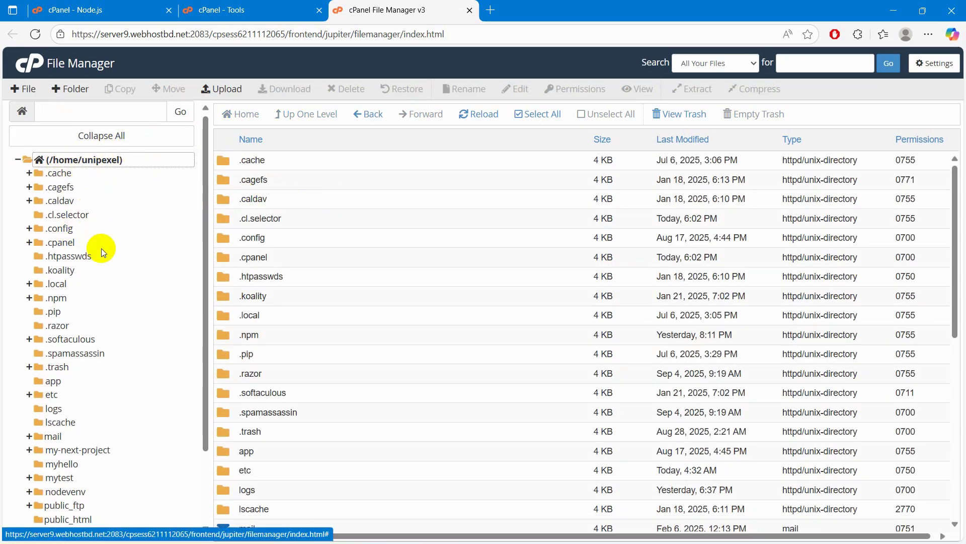
scroll(101, 244, down, 2)
scroll(332, 205, down, 2)
scroll(330, 207, down, 5)
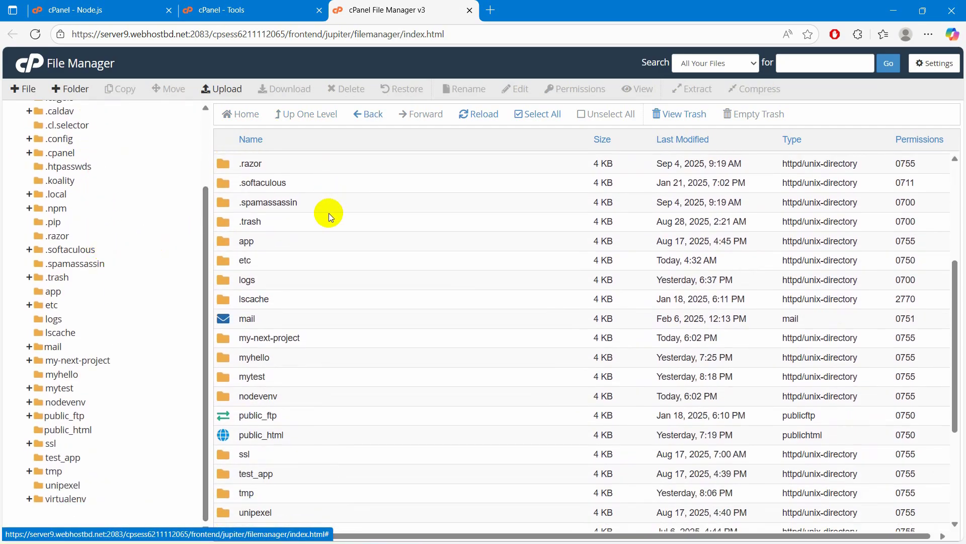
click(142, 5)
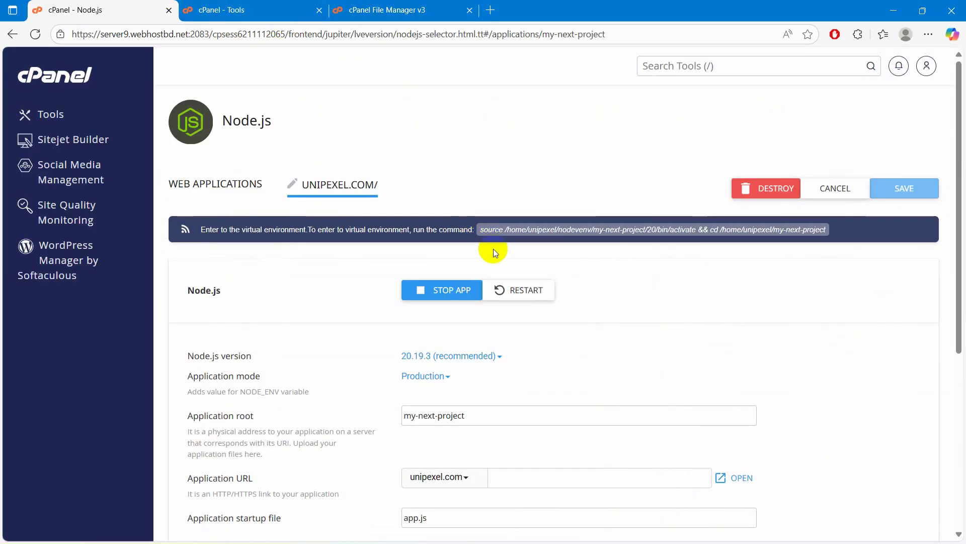
scroll(492, 250, down, 2)
drag(476, 334, 375, 337)
Open my-next-project in File Manager, showing public, tmp and app.js, then return to File Explorer.
click(356, 10)
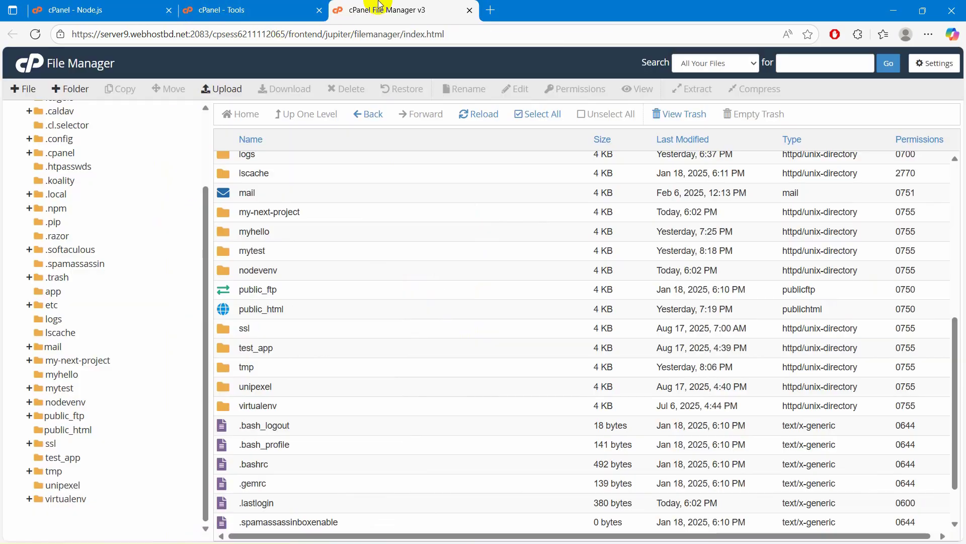
scroll(307, 302, down, 1)
scroll(307, 302, up, 3)
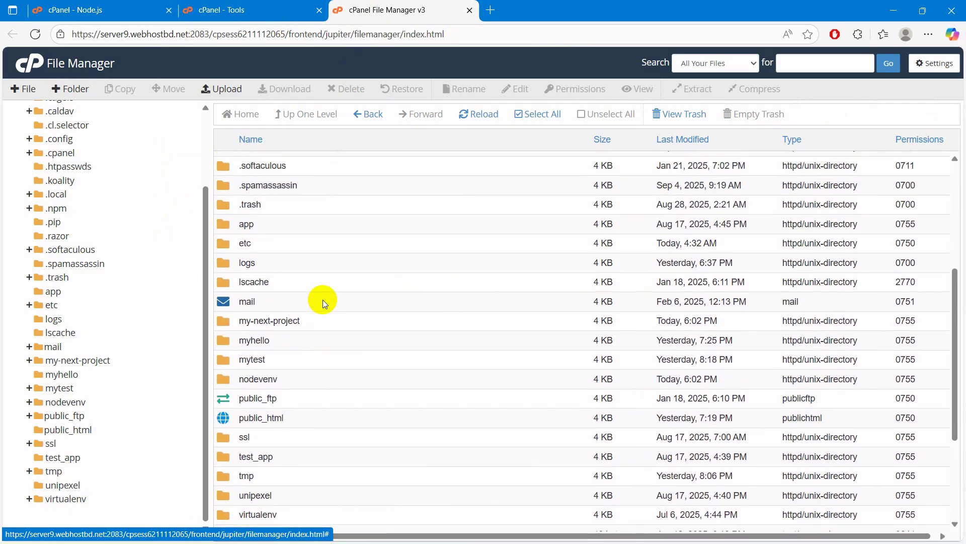
scroll(322, 302, down, 1)
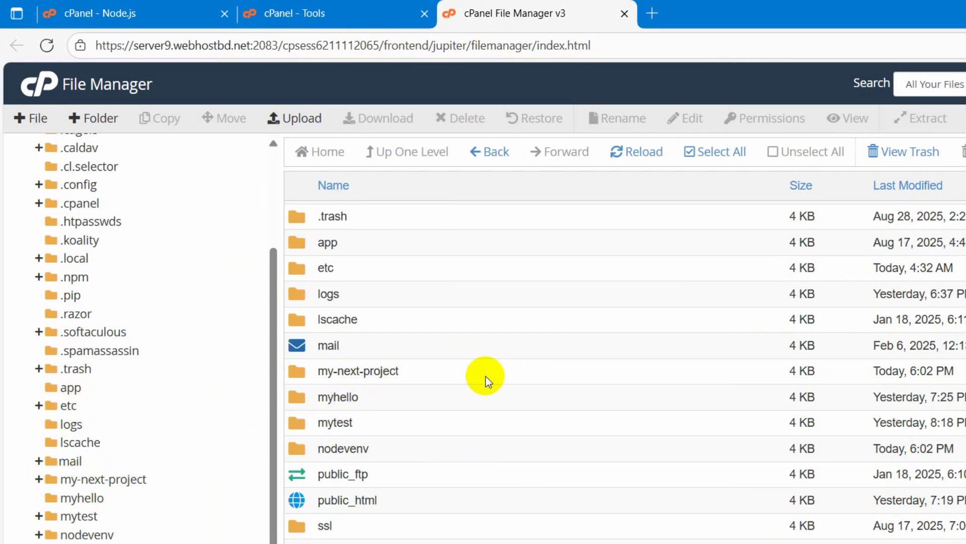
double_click(453, 370)
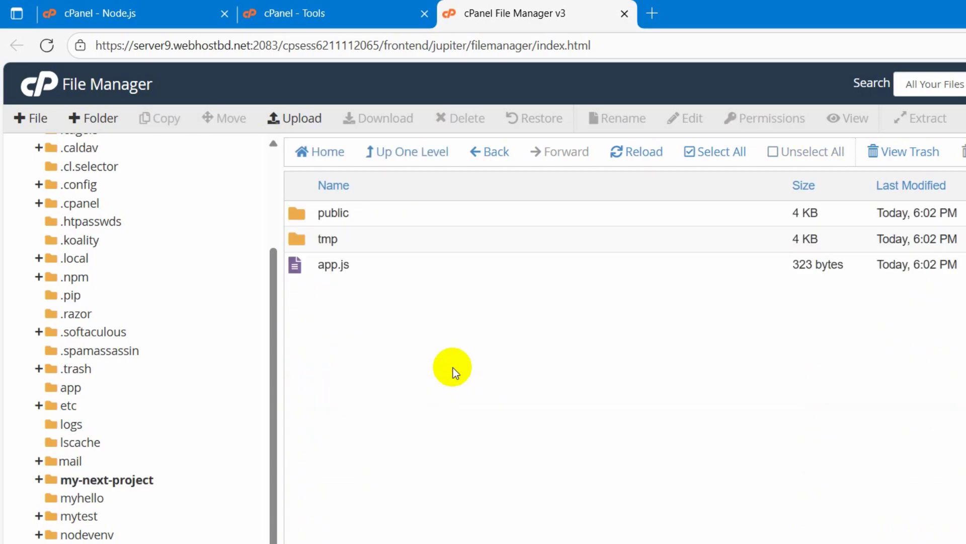
click(352, 213)
click(360, 240)
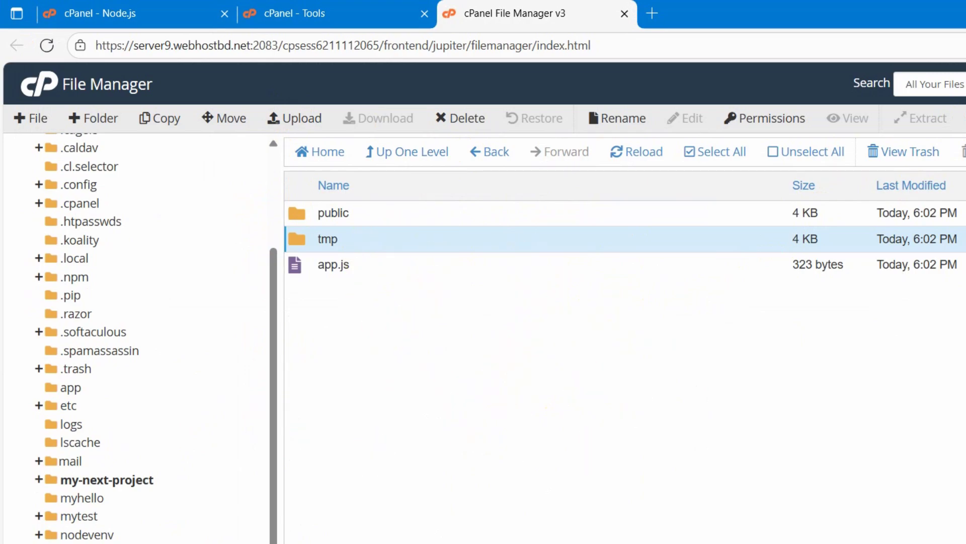
key(alt+Tab)
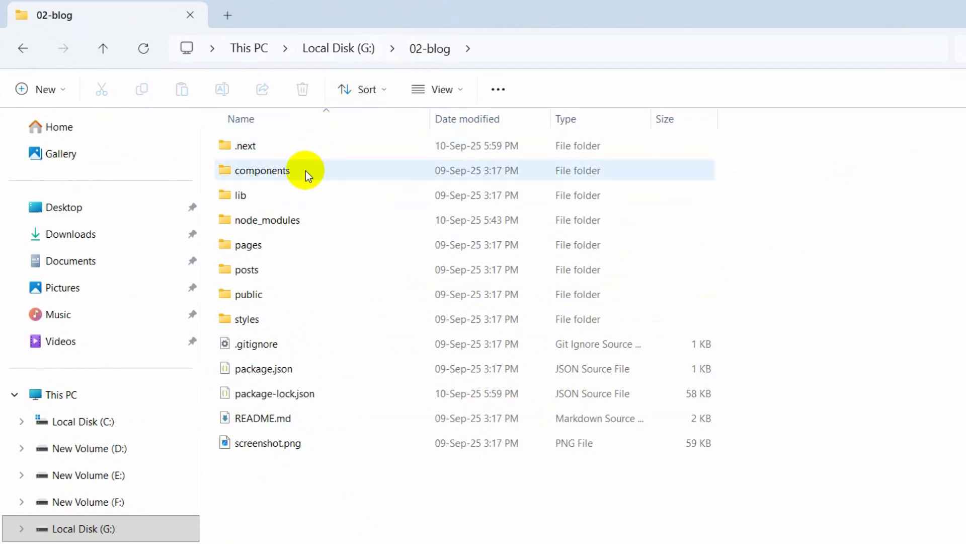
Delete the node_modules folder from the 02-blog project.
click(316, 219)
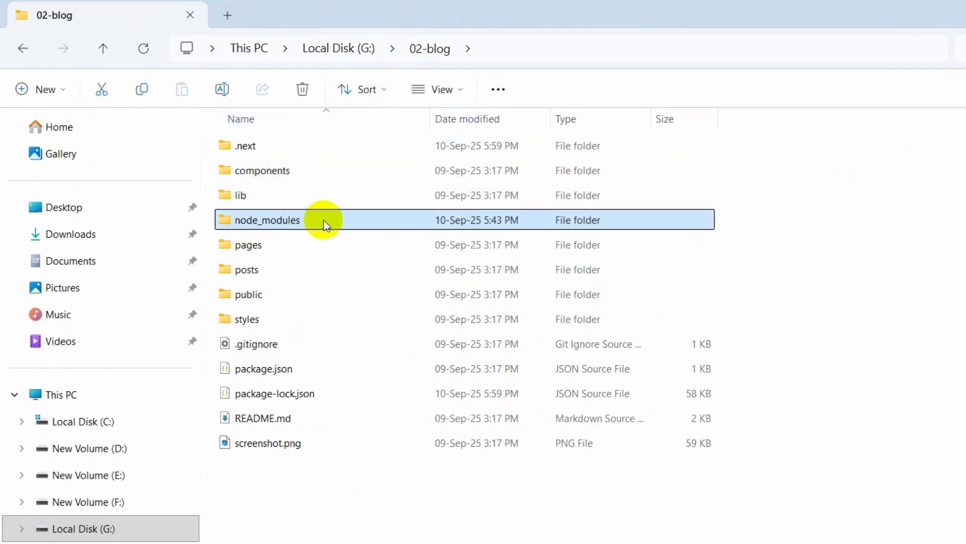
mouse_move(337, 223)
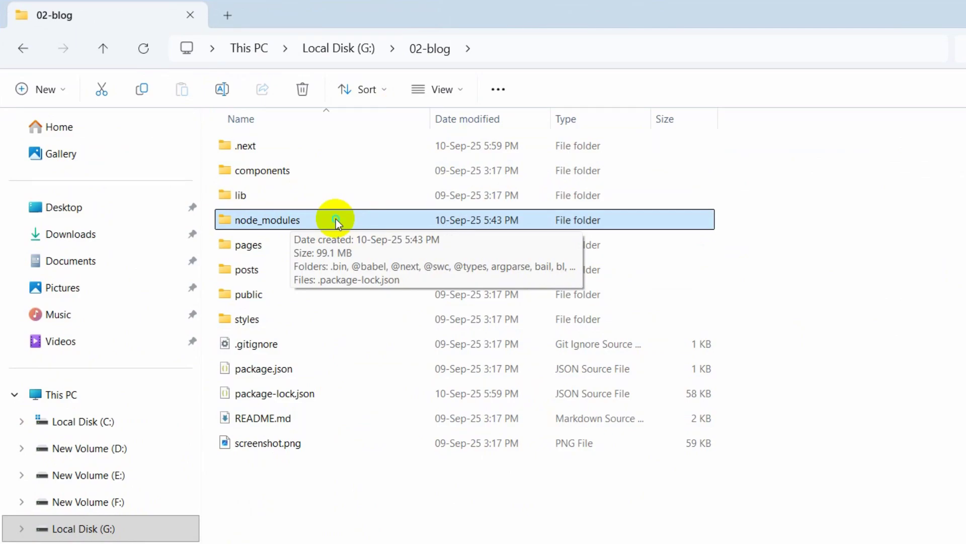
right_click(336, 220)
click(513, 247)
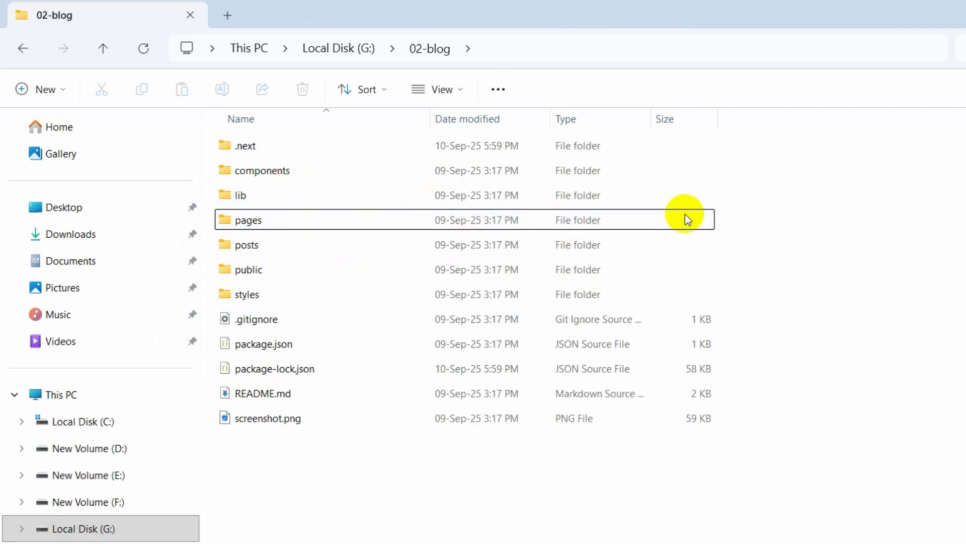
Compress the 02-blog folder on Local Disk (G:) into 02-blog.zip.
click(21, 50)
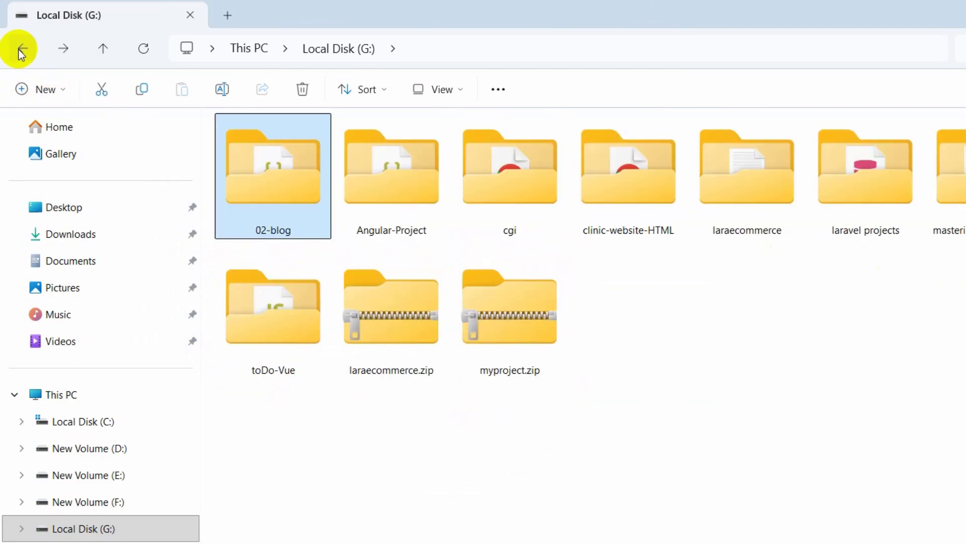
right_click(284, 165)
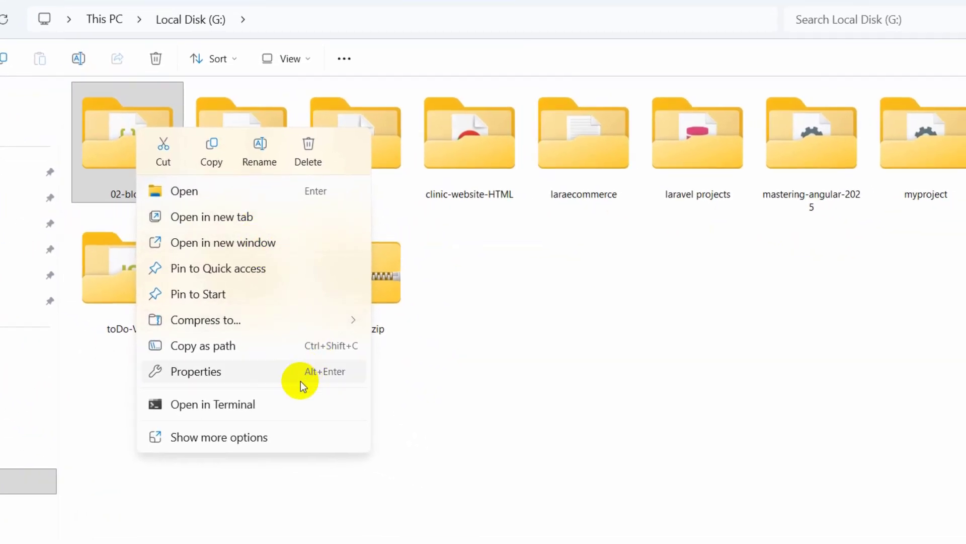
click(264, 437)
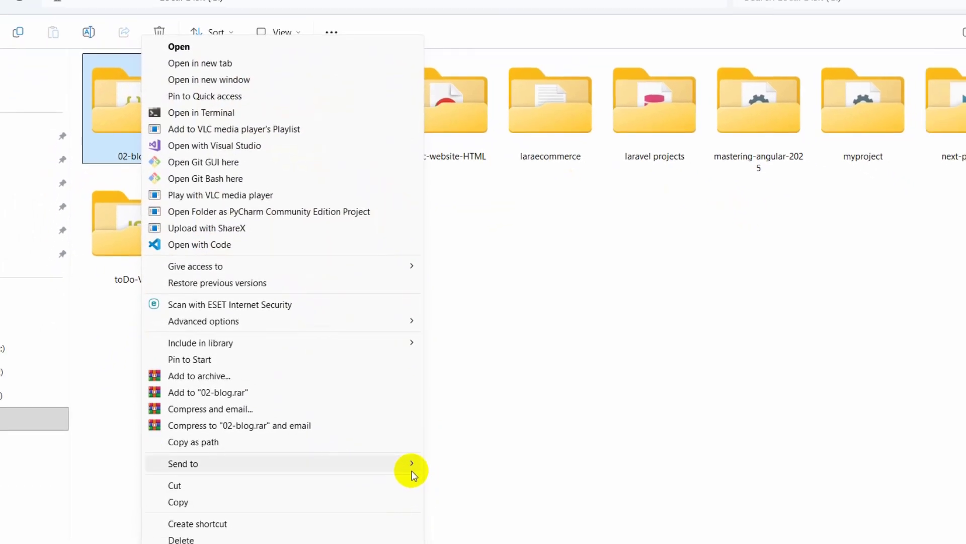
mouse_move(411, 469)
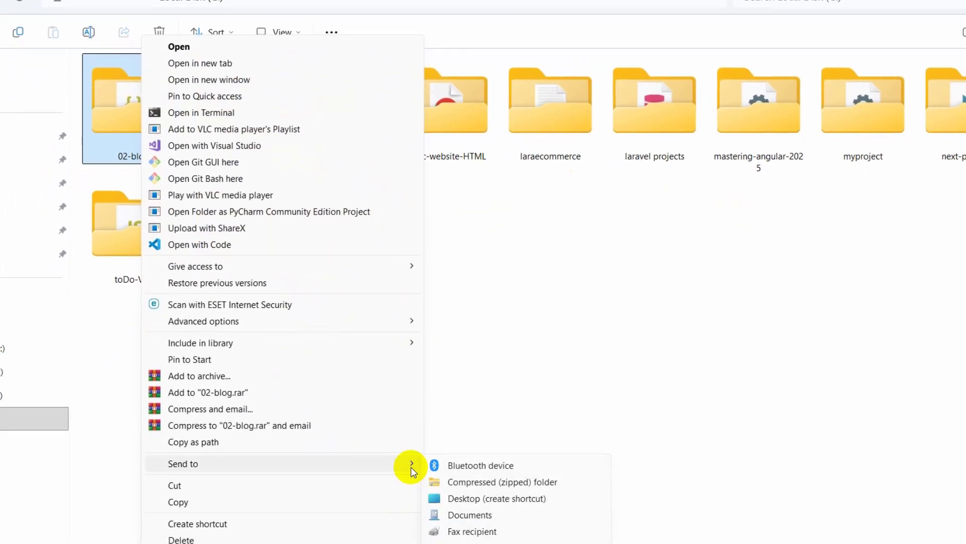
click(468, 481)
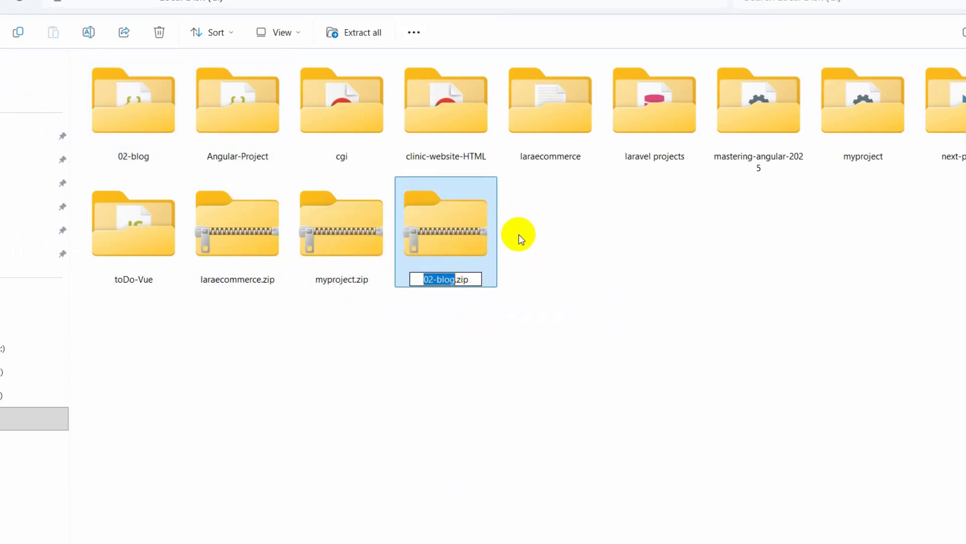
click(579, 236)
click(468, 225)
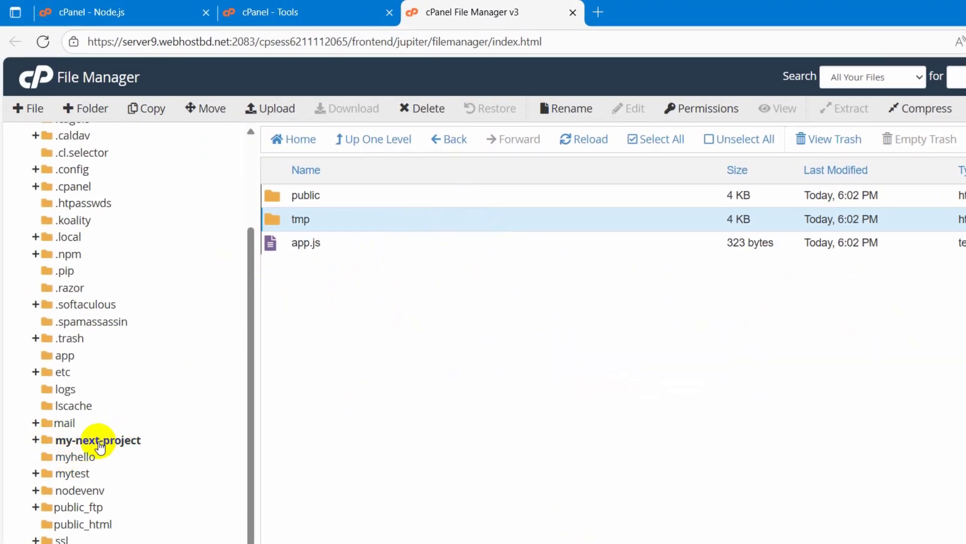
Upload 02-blog.zip (19.77 MB) from Local Disk (G:) into /home/unipexel/my-next-project.
click(124, 441)
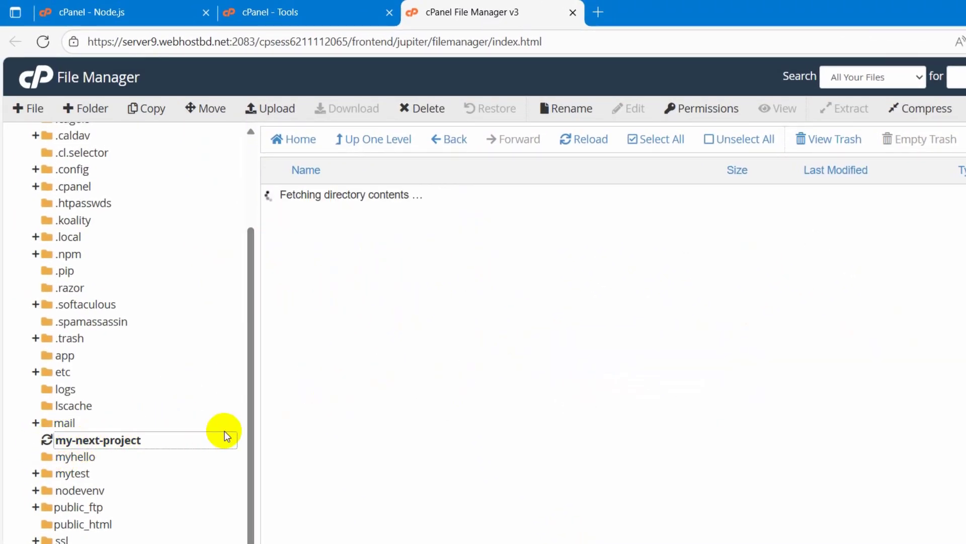
click(277, 108)
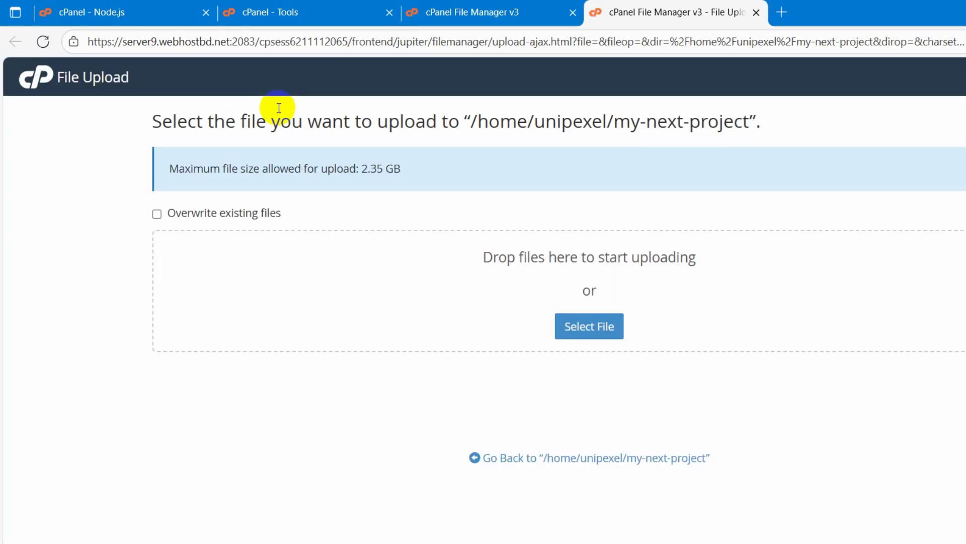
click(609, 328)
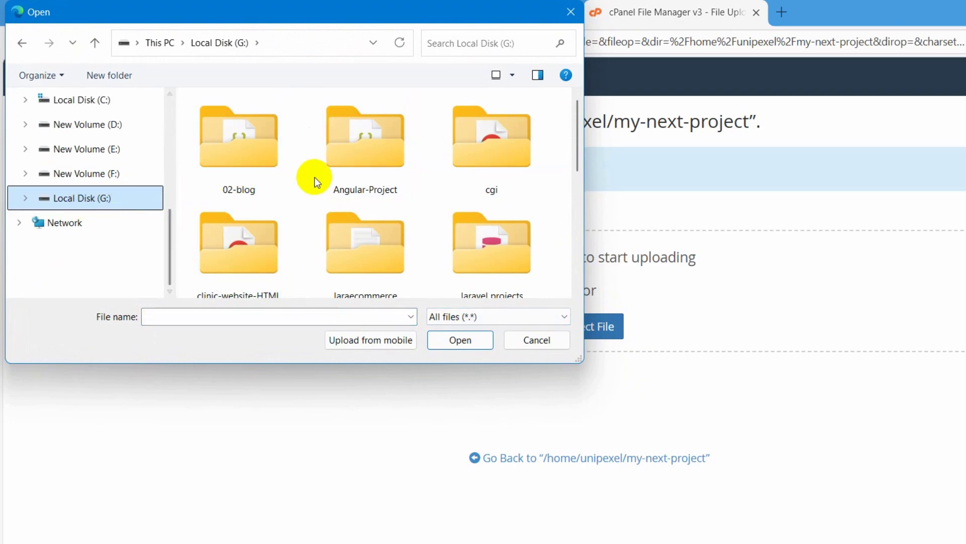
scroll(352, 171, down, 2)
scroll(395, 158, down, 3)
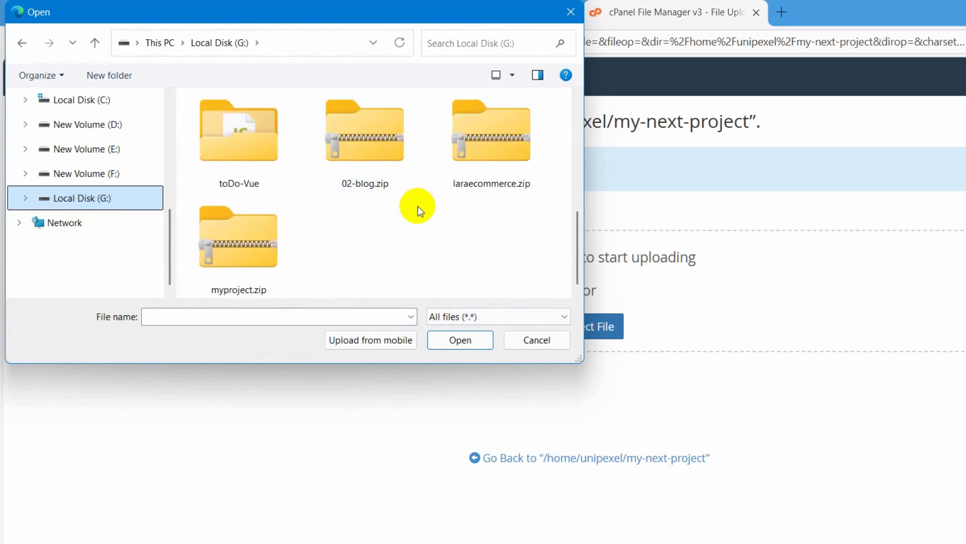
click(367, 153)
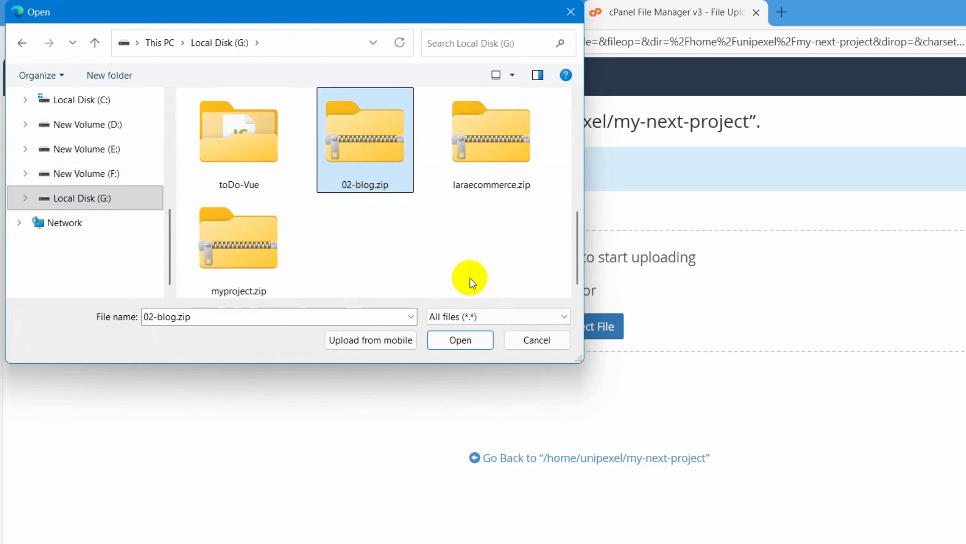
click(459, 341)
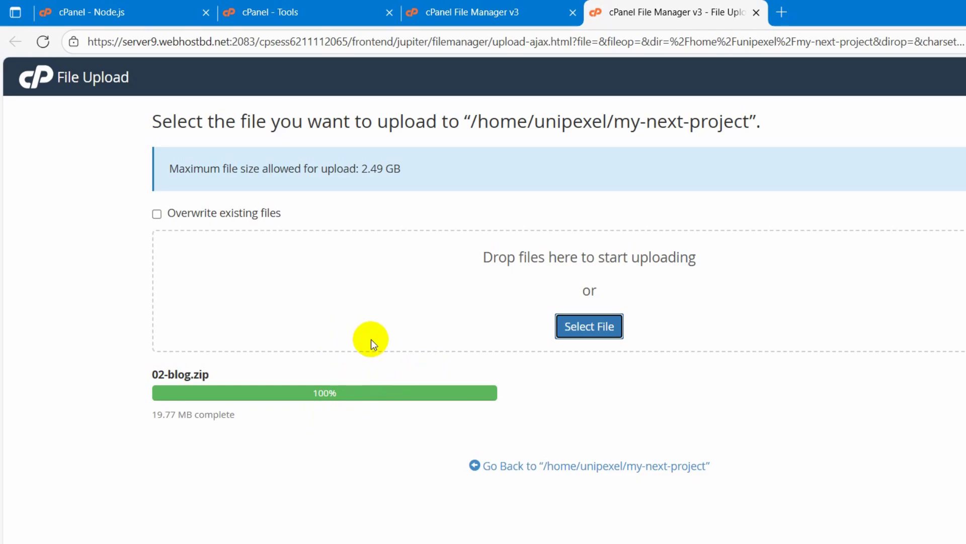
click(640, 472)
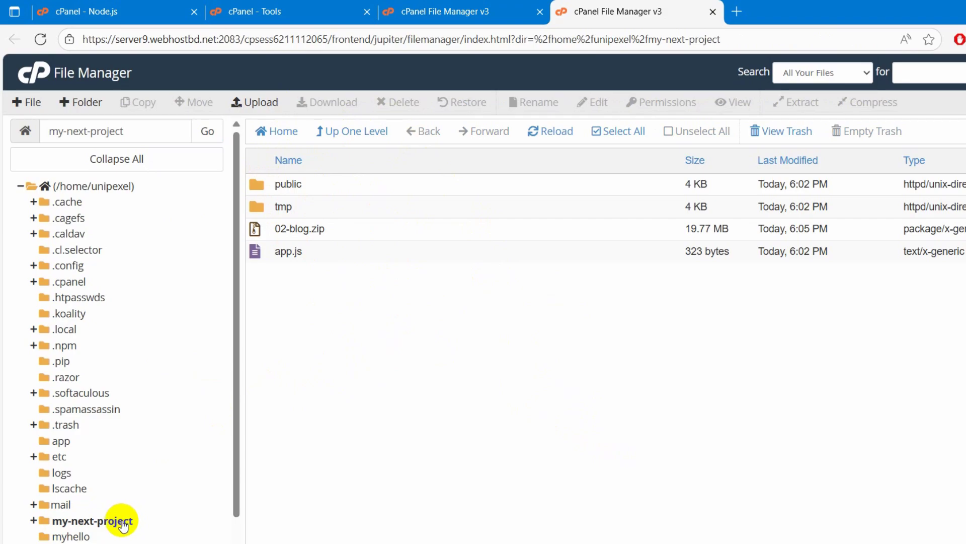
Extract 02-blog.zip into my-next-project, creating the 02-blog folder.
click(355, 232)
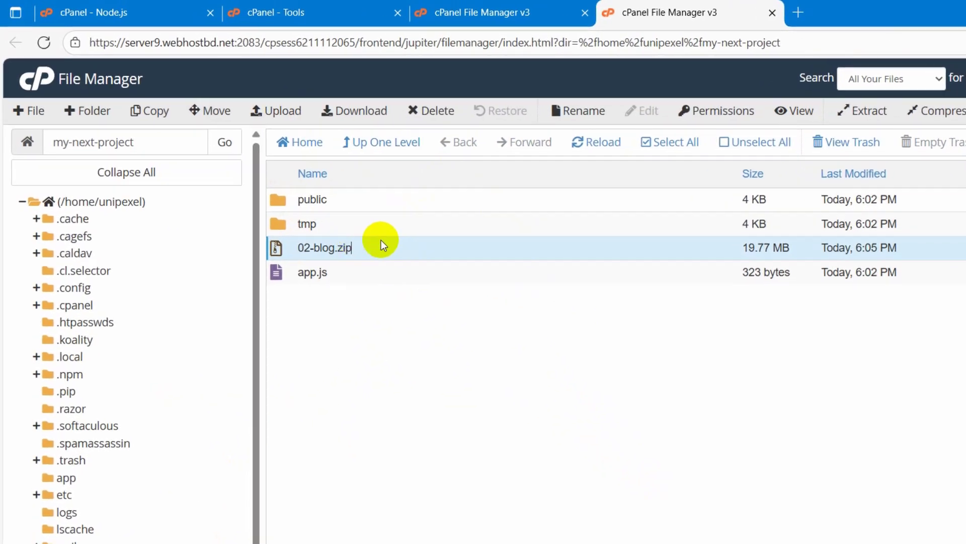
right_click(414, 259)
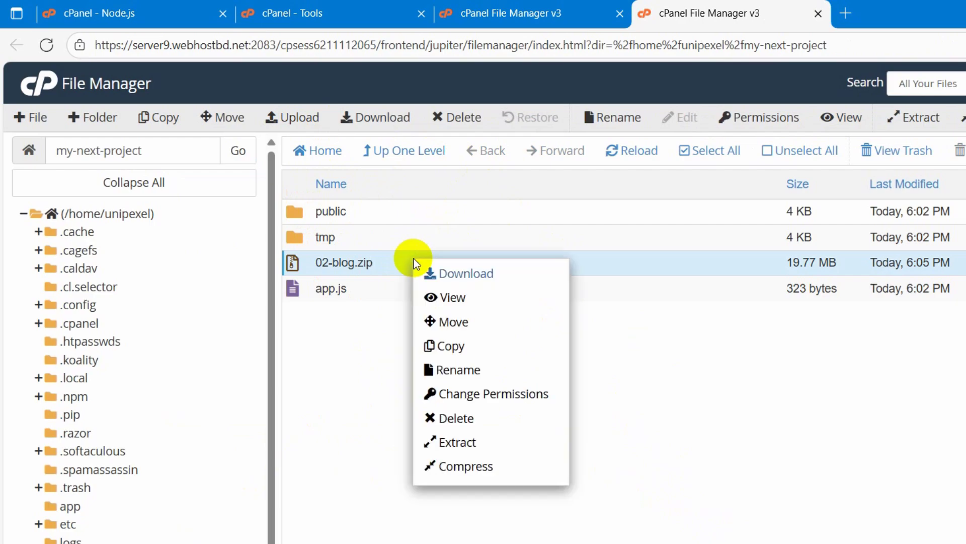
click(496, 442)
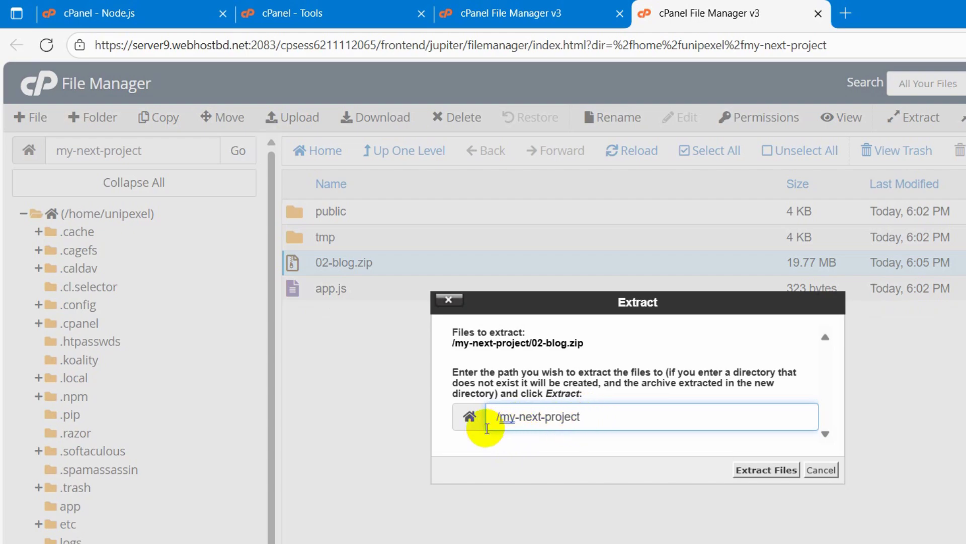
click(759, 469)
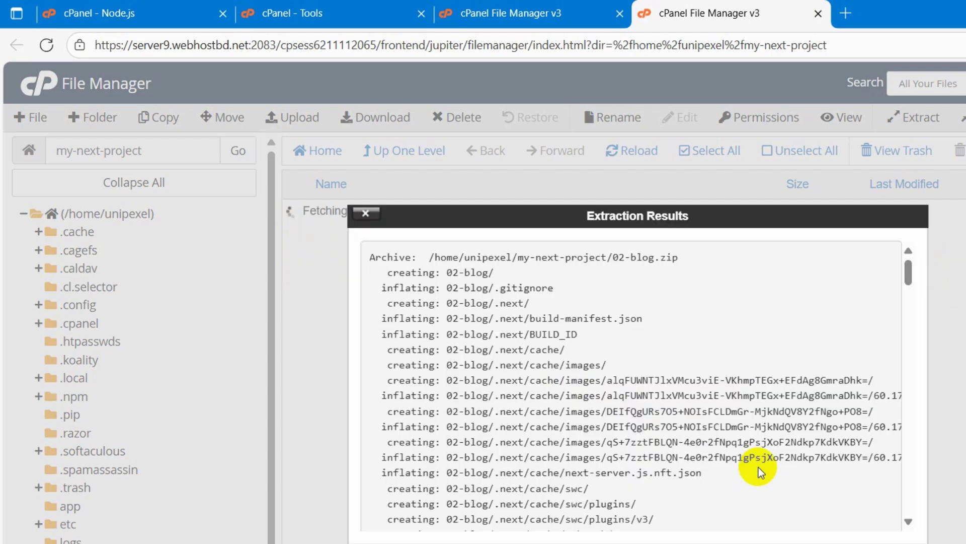
click(916, 542)
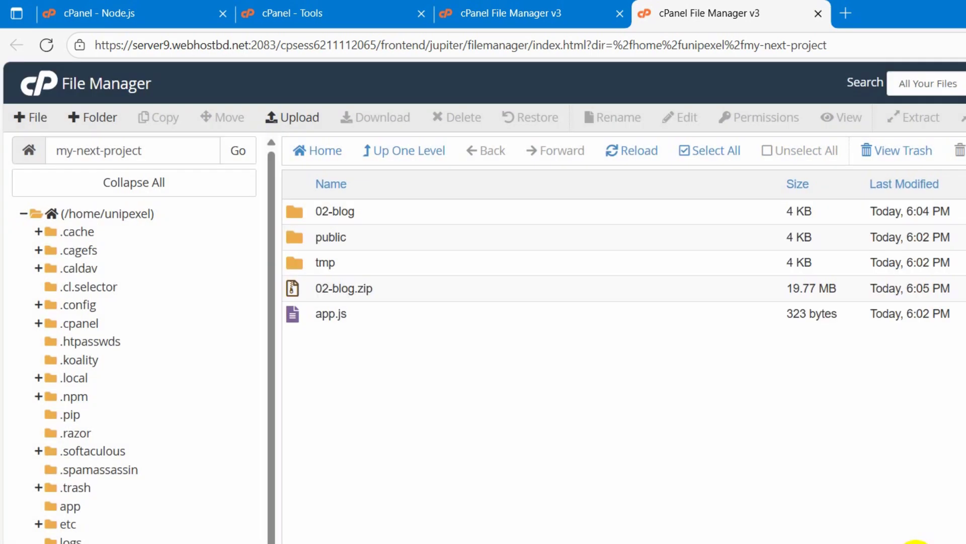
Permanently delete 02-blog.zip, skipping the trash.
right_click(394, 285)
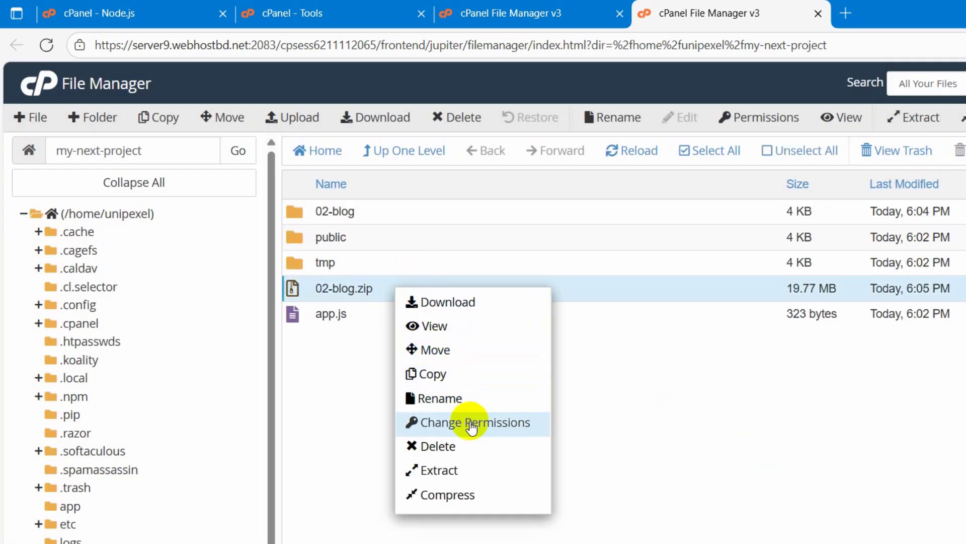
click(480, 453)
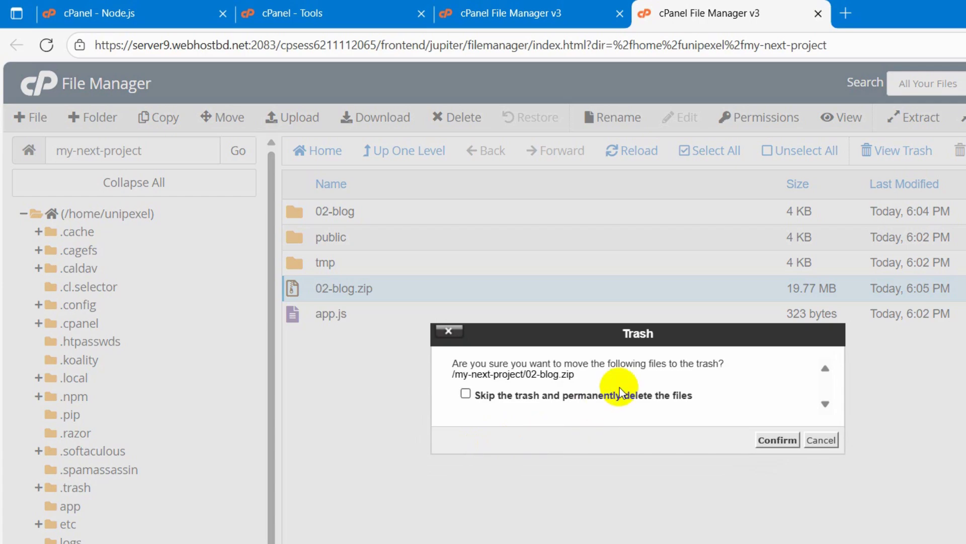
click(669, 395)
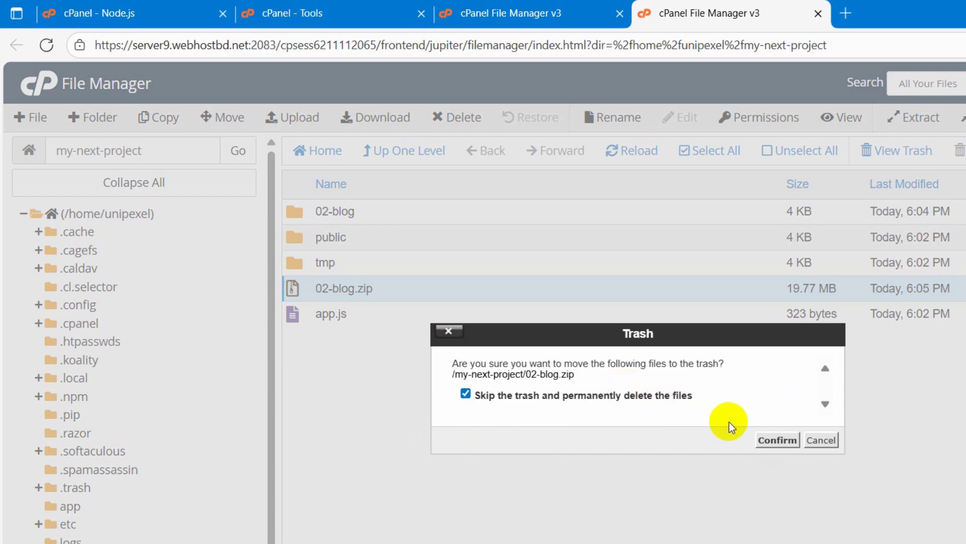
click(773, 451)
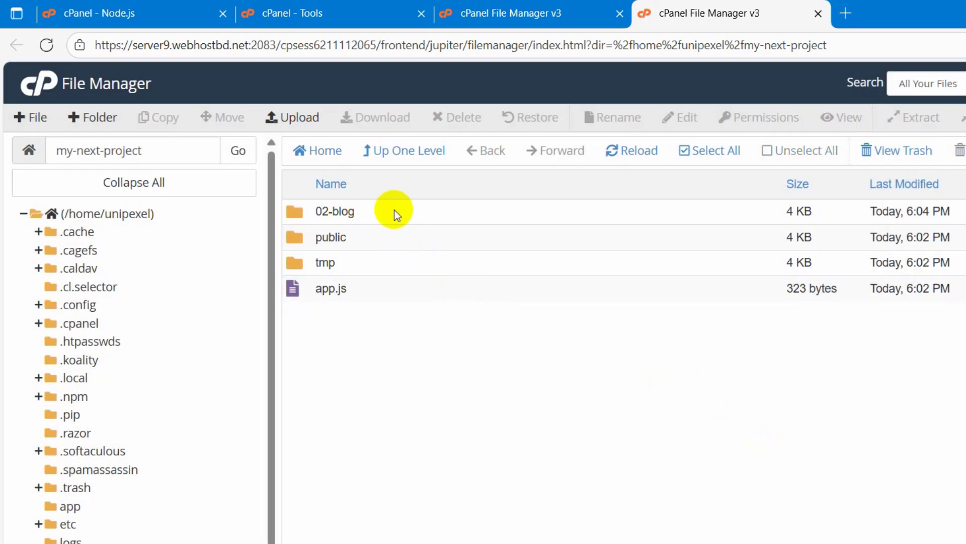
Move every item in 02-blog to /my-next-project/ and return to my-next-project.
double_click(409, 212)
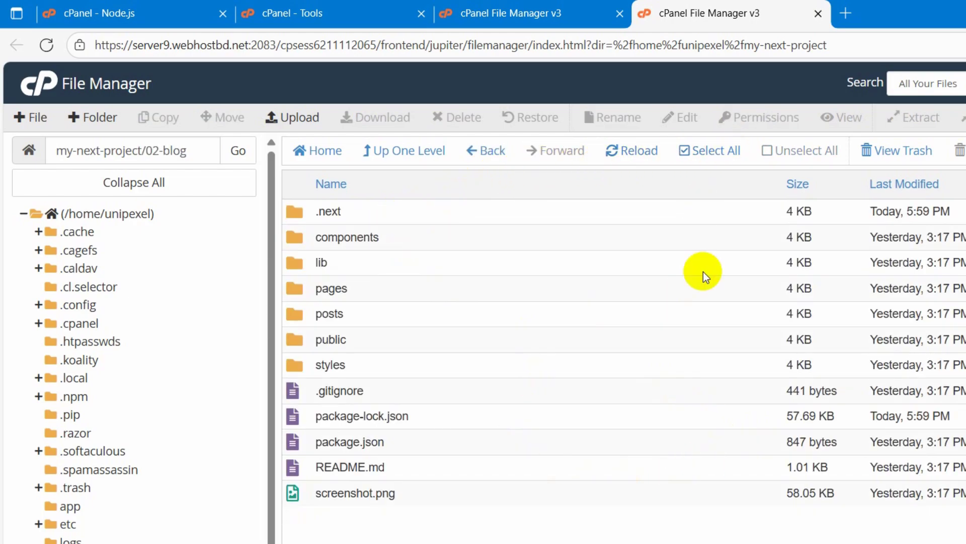
click(691, 161)
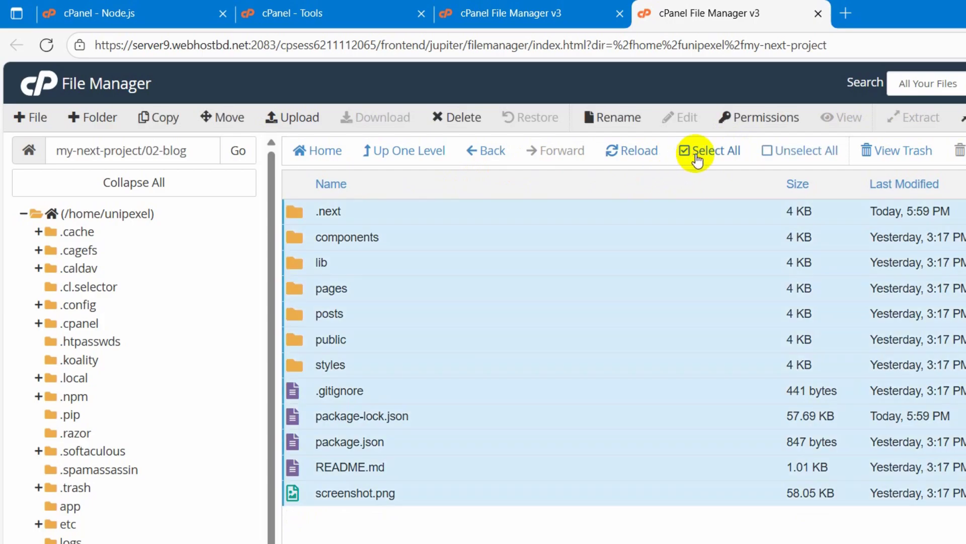
click(229, 116)
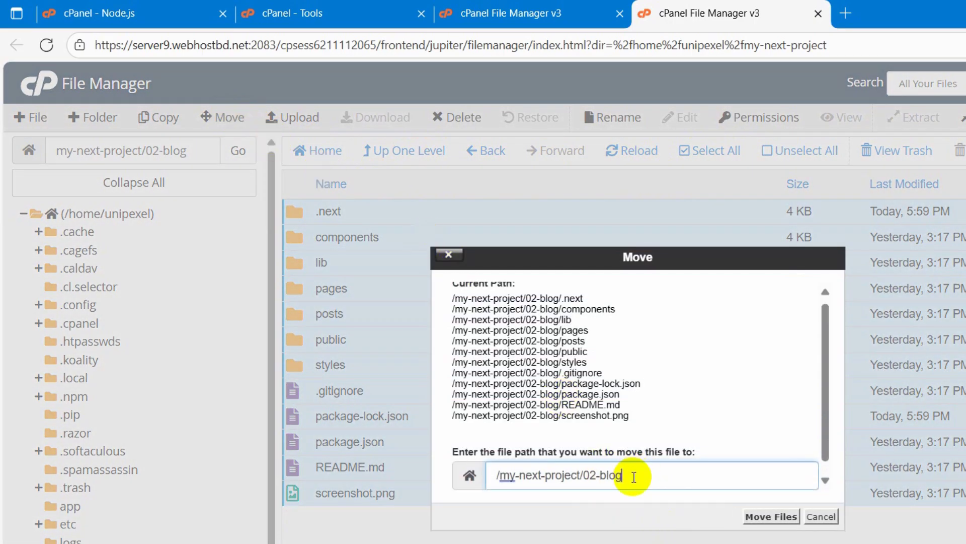
key(BackSpace)
click(778, 517)
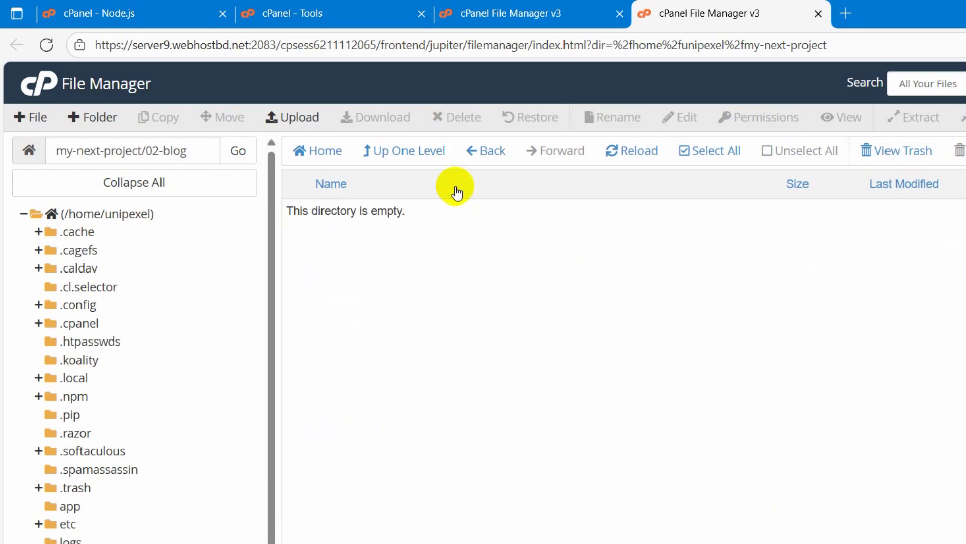
click(414, 155)
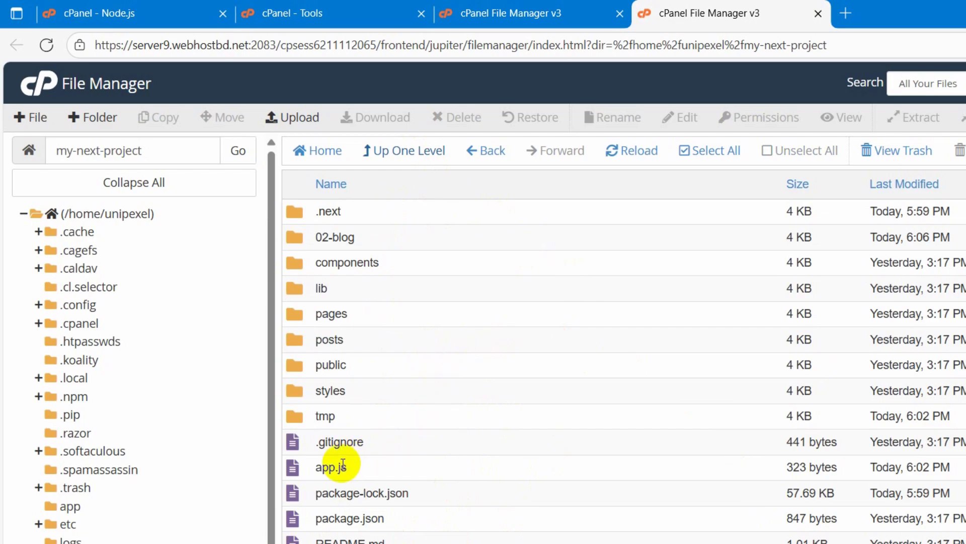
Select app.js in my-next-project and bring up its context menu.
click(358, 475)
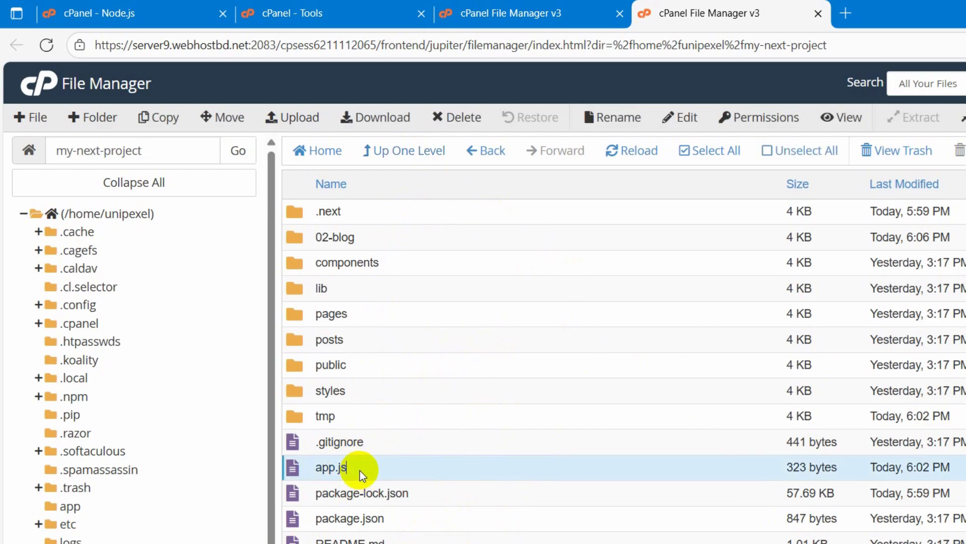
right_click(388, 465)
Replace app.js's default server code with the Next.js custom server code copied from Notepad.
click(425, 529)
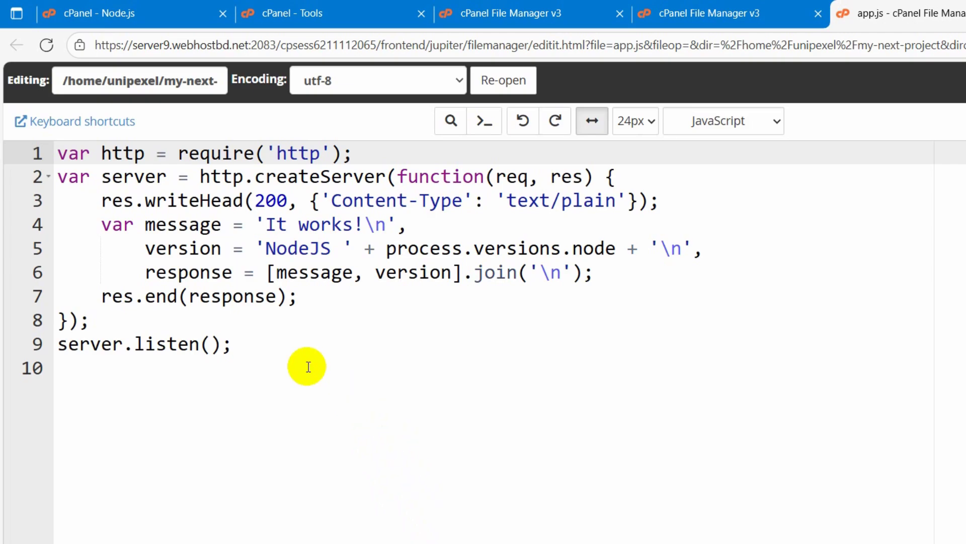
drag(258, 349, 37, 151)
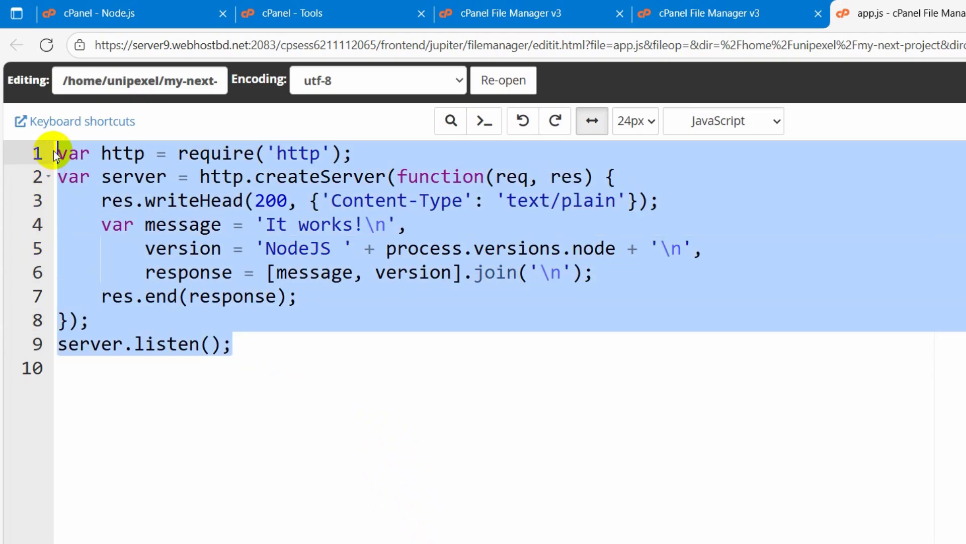
key(BackSpace)
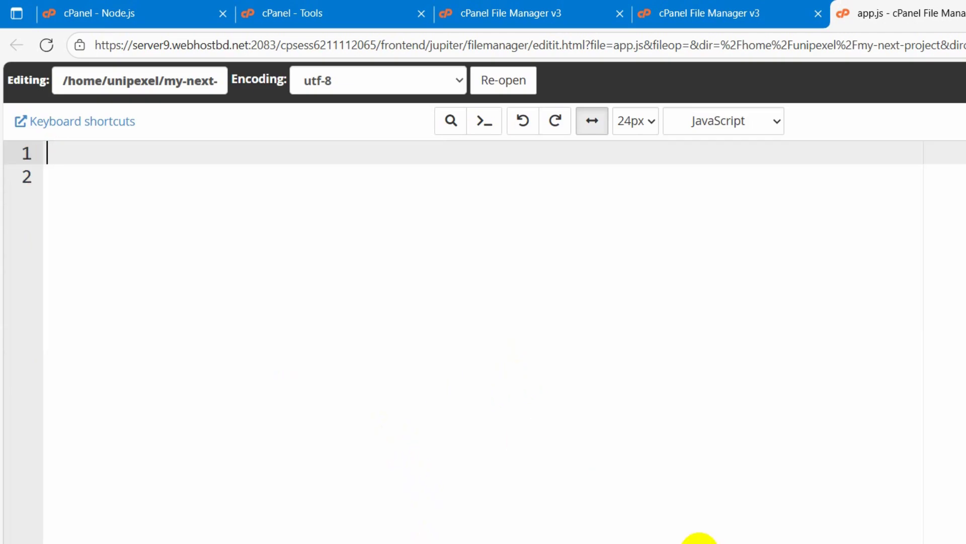
key(alt+Tab)
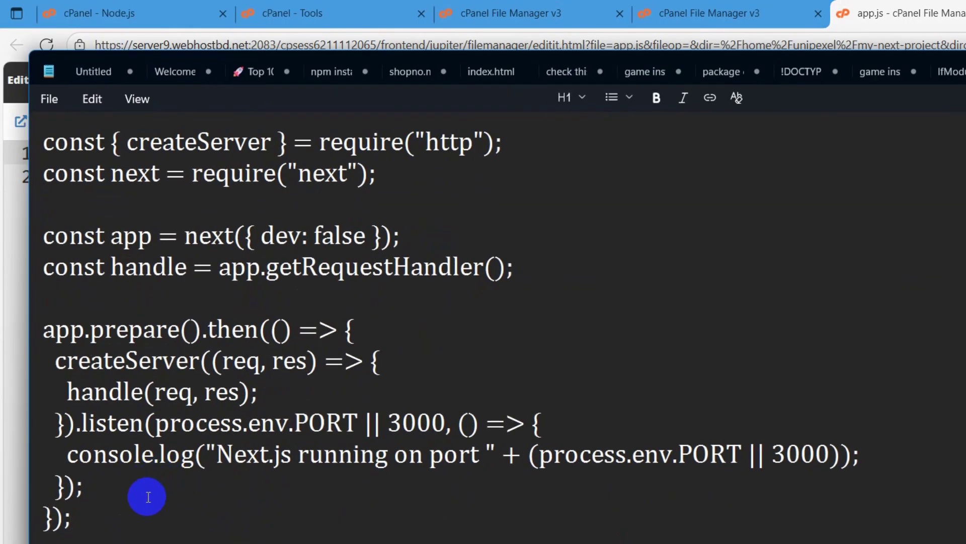
drag(125, 526, 43, 134)
key(ctrl+c)
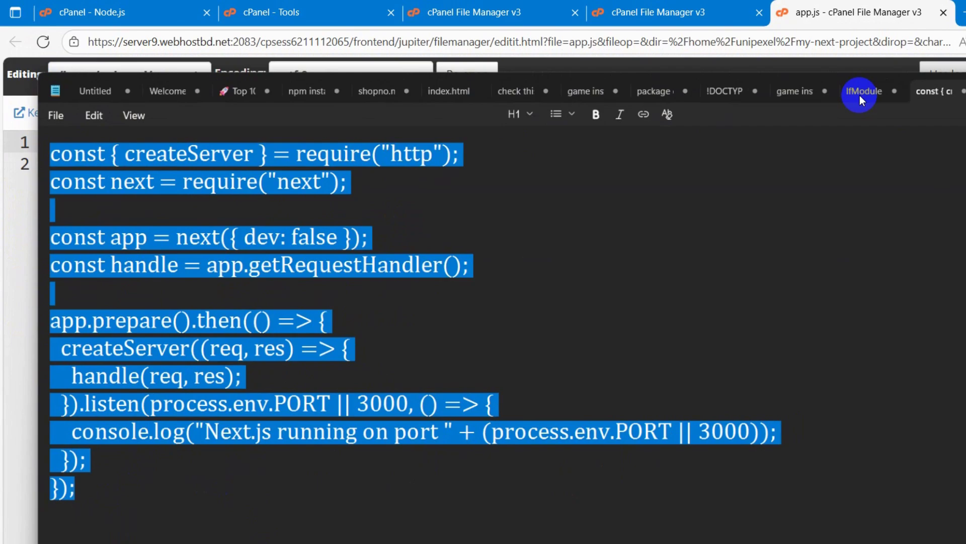
key(alt+Tab)
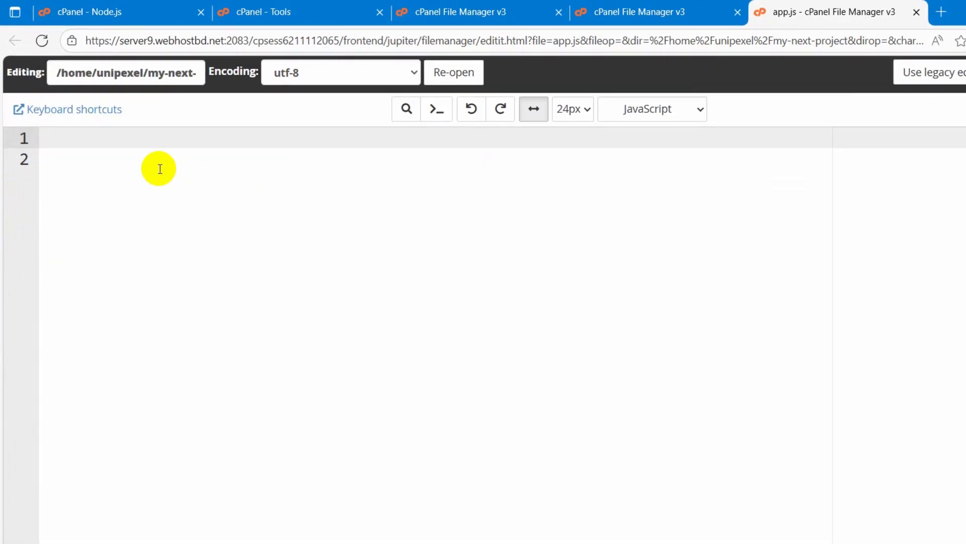
key(ctrl+v)
Save the new 323-byte app.js and close the editor.
key(ctrl+plus)
key(ctrl+plus)
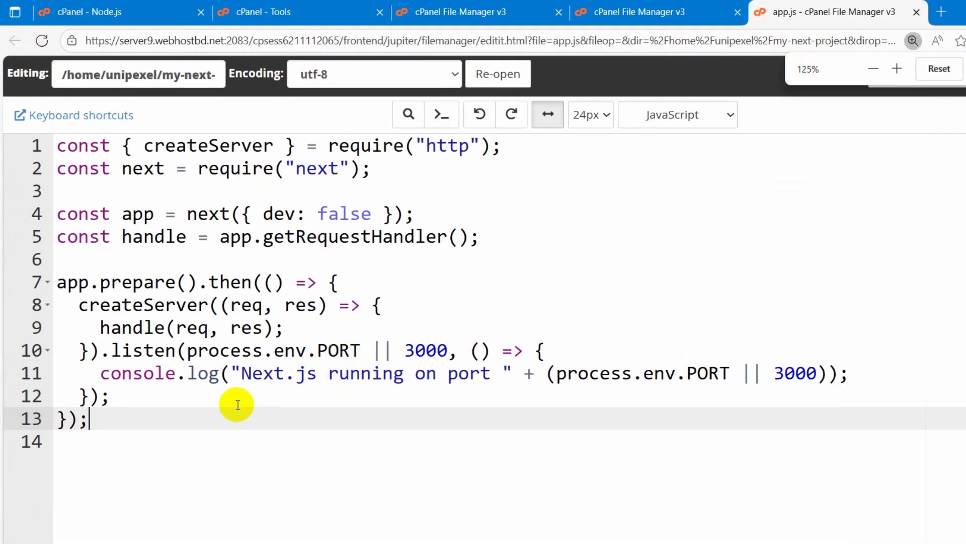
click(554, 260)
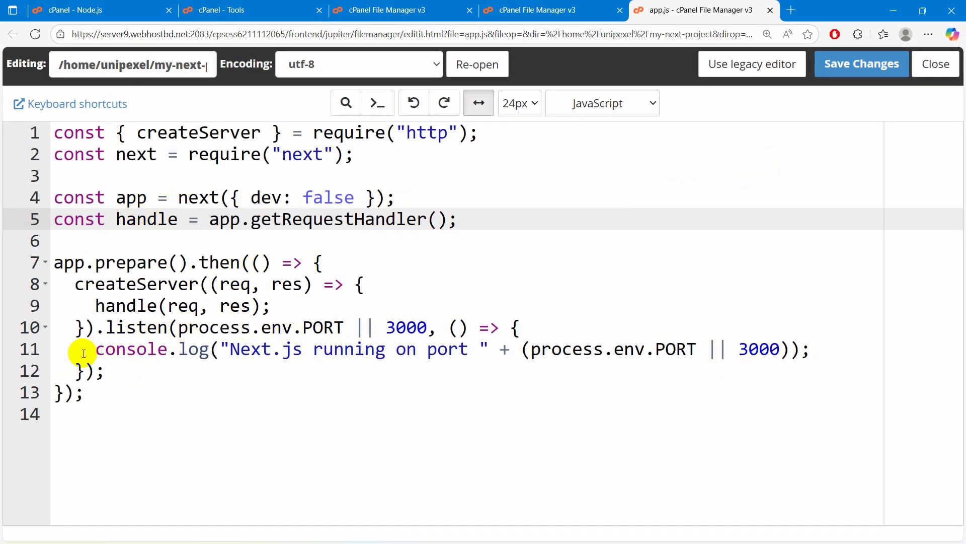
click(845, 68)
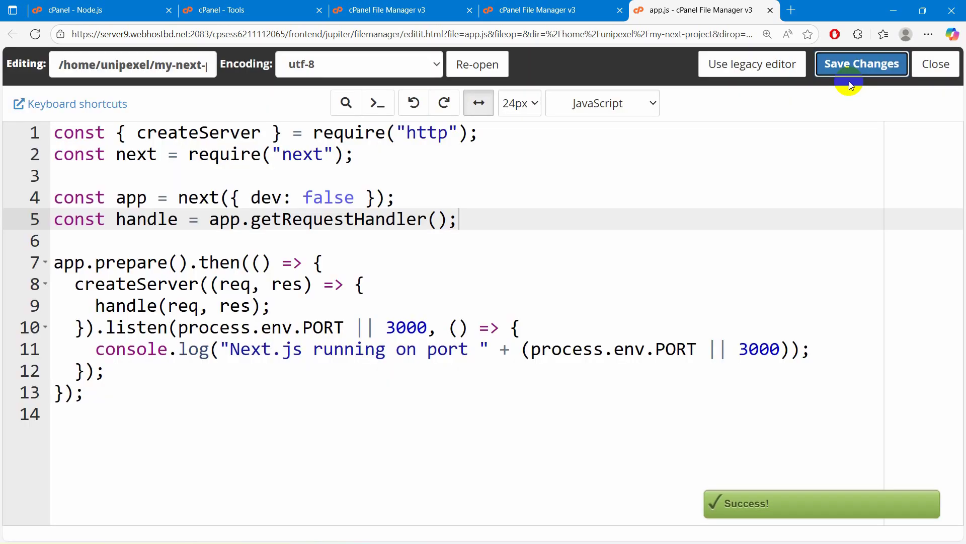
click(951, 69)
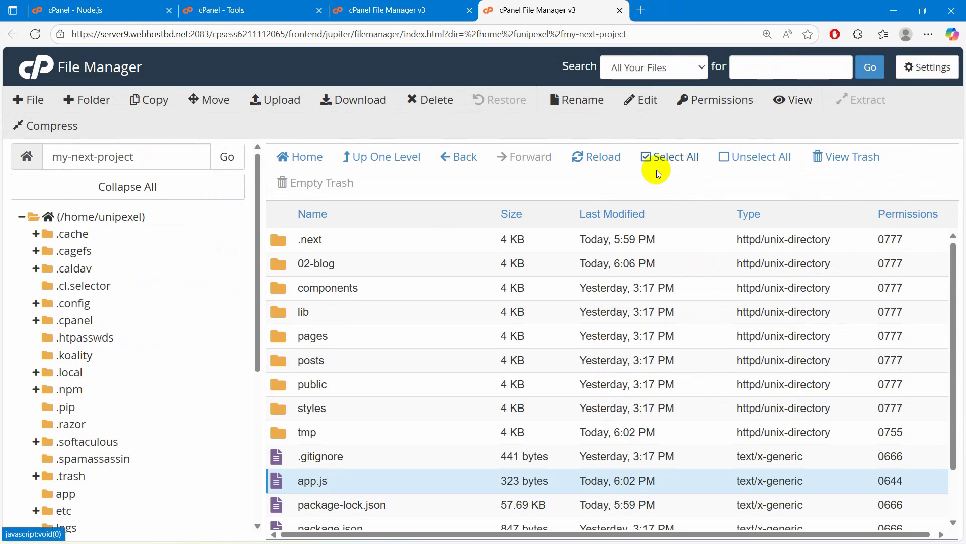
Reload the Node.js settings for my-next-project so package.json is detected.
key(ctrl+minus)
key(ctrl+minus)
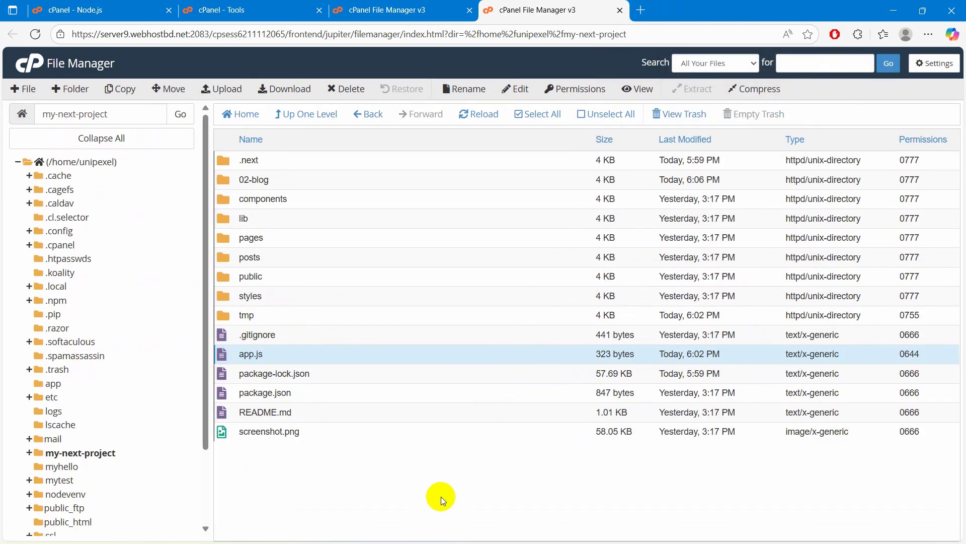
click(276, 8)
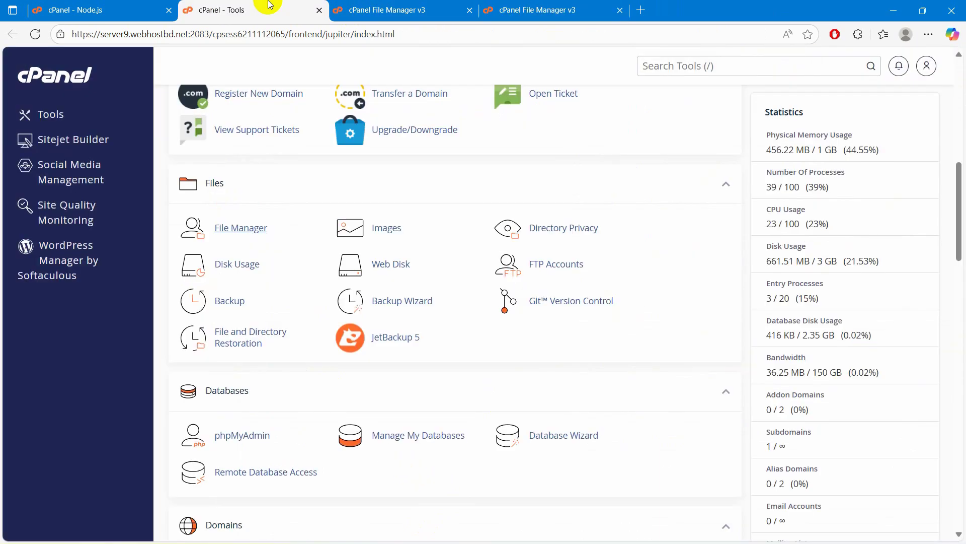
click(96, 6)
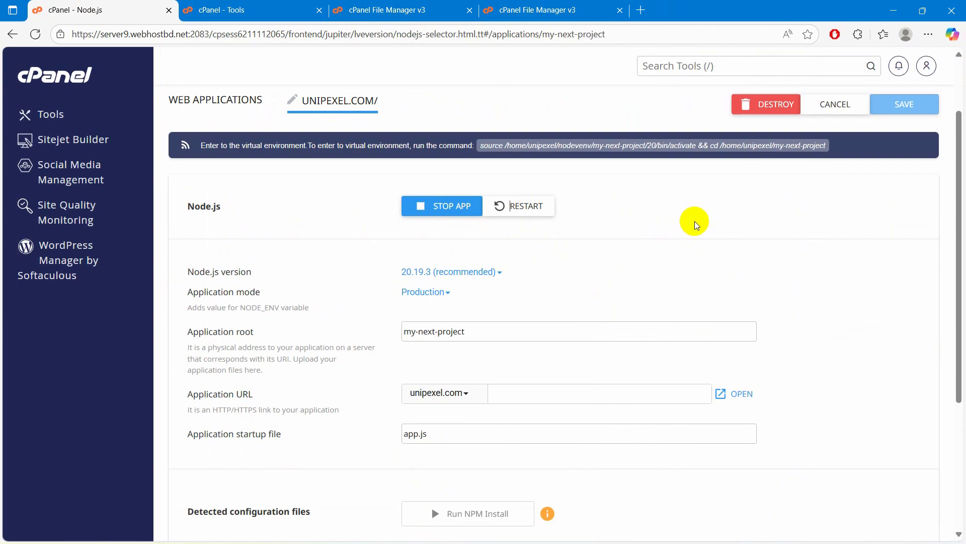
scroll(696, 224, down, 4)
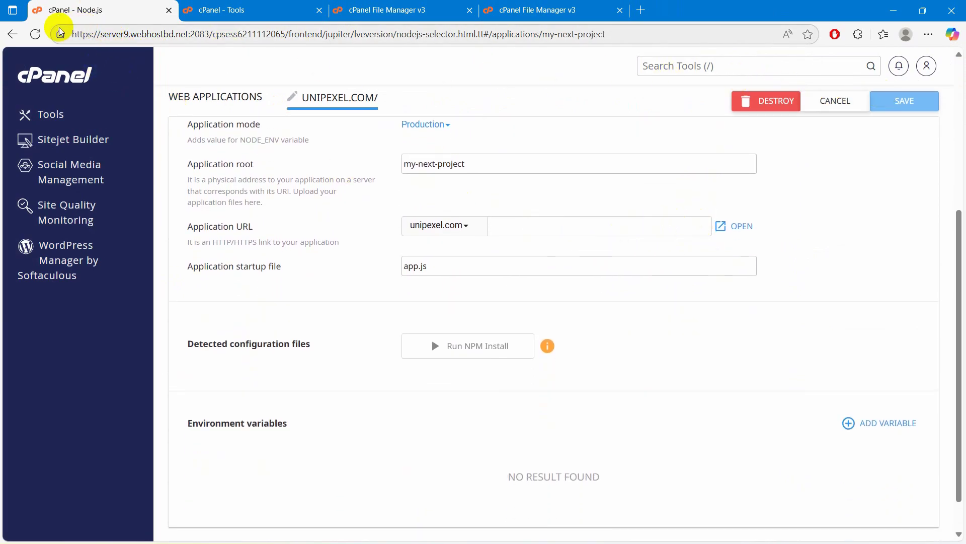
click(35, 34)
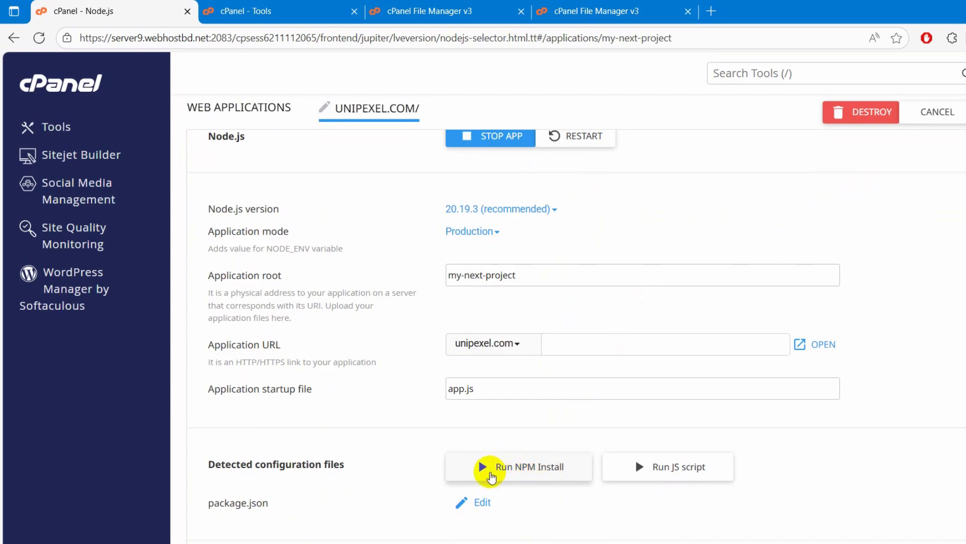
Run NPM Install; after the error, restart the app and rerun it until it succeeds.
click(492, 473)
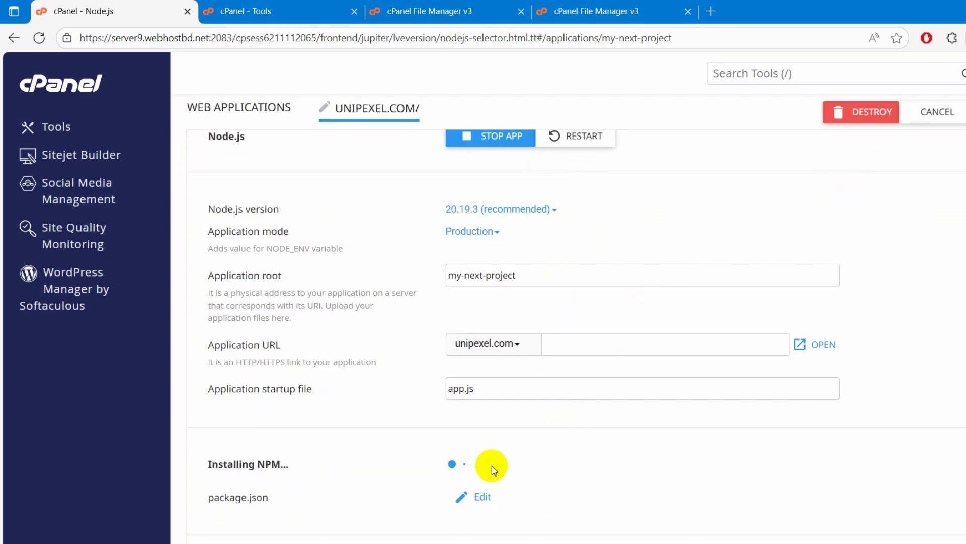
scroll(537, 474, up, 1)
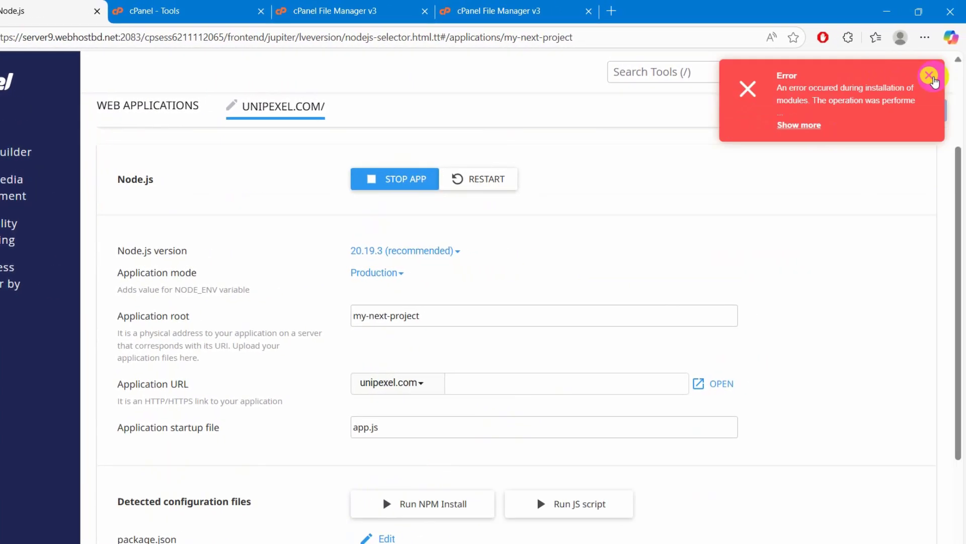
click(931, 76)
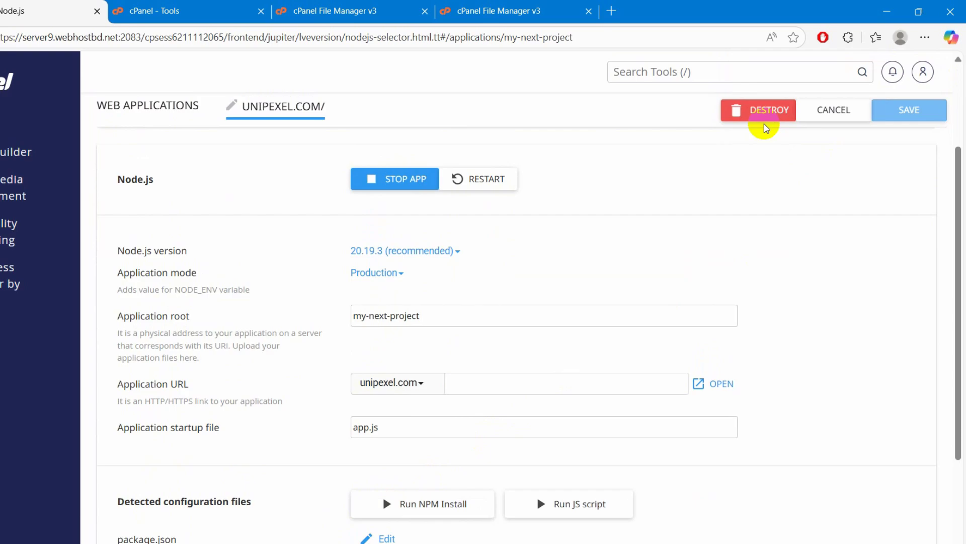
click(483, 180)
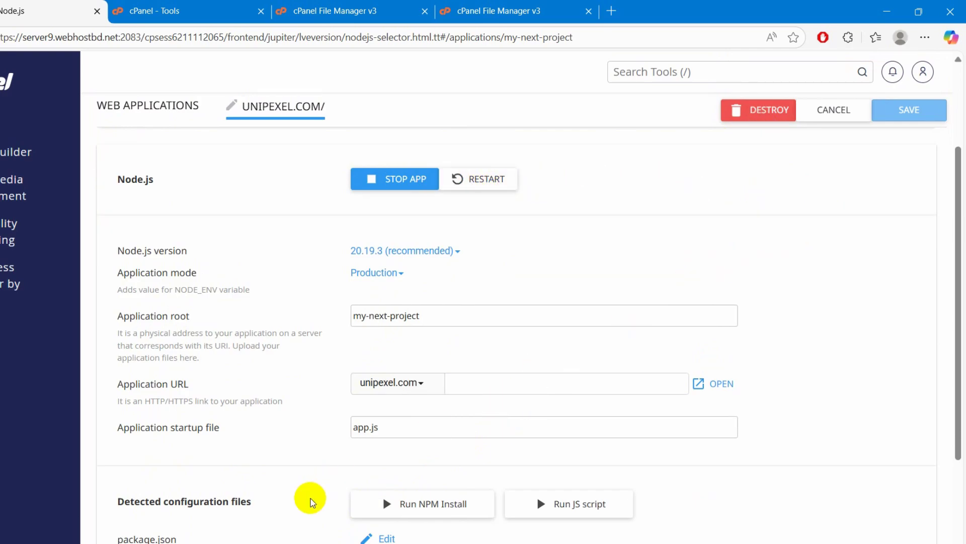
click(426, 504)
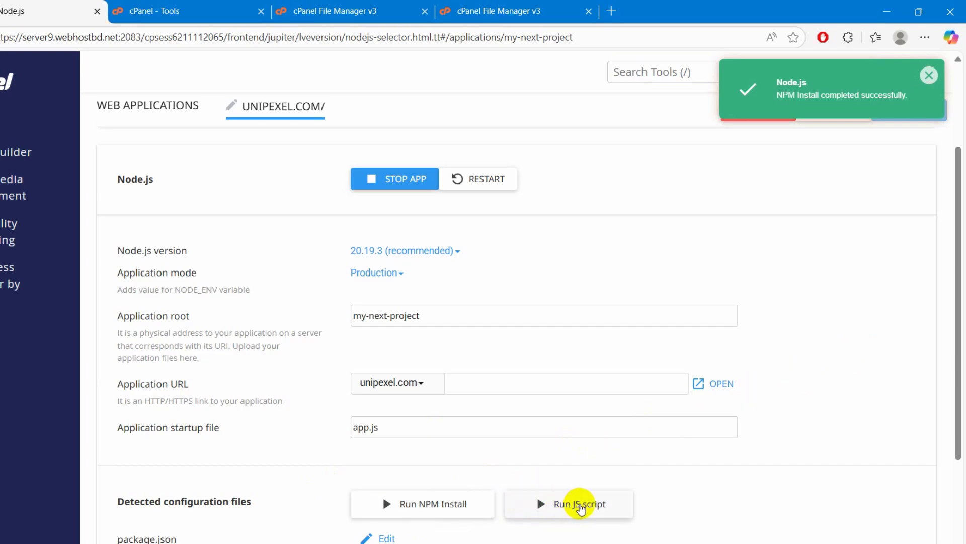
Run the start script for my-next-project, which exits with code 1.
click(617, 509)
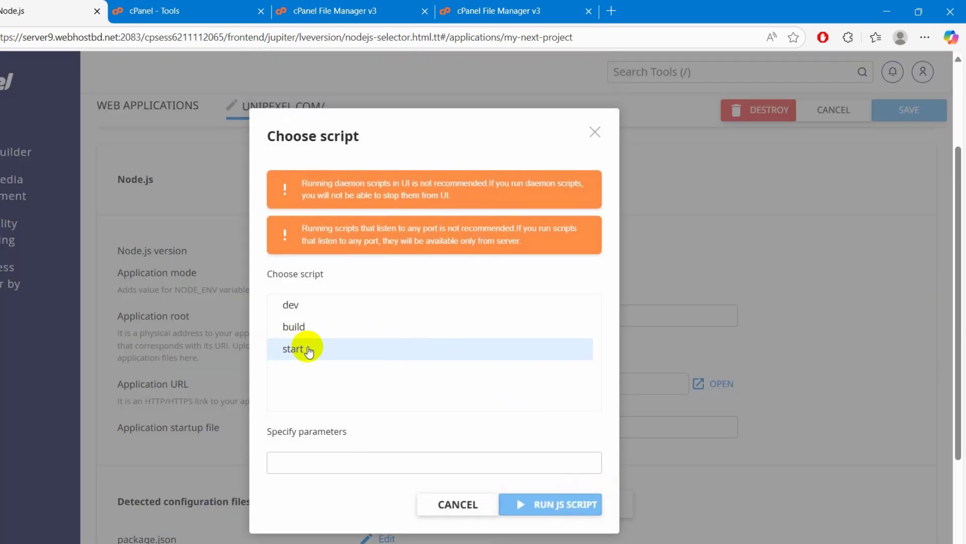
click(311, 351)
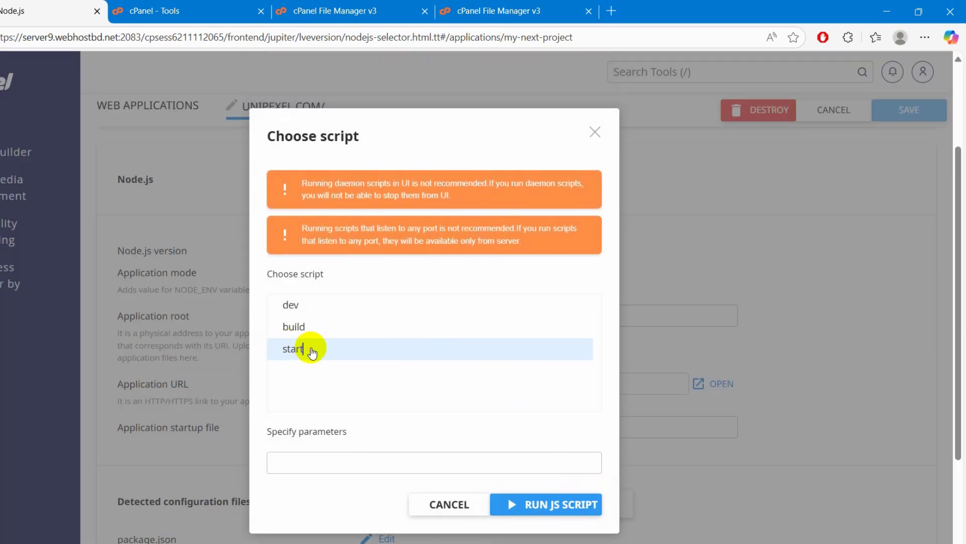
click(566, 506)
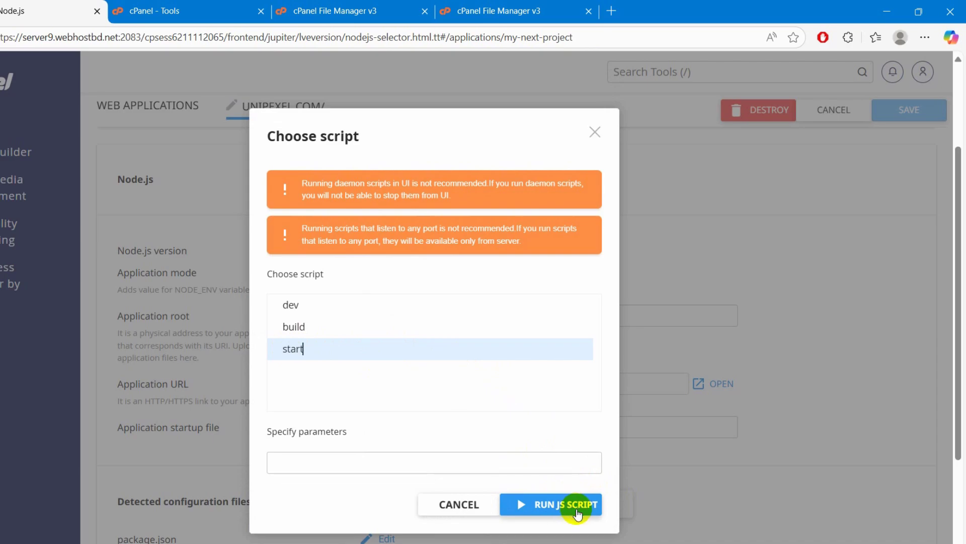
click(584, 514)
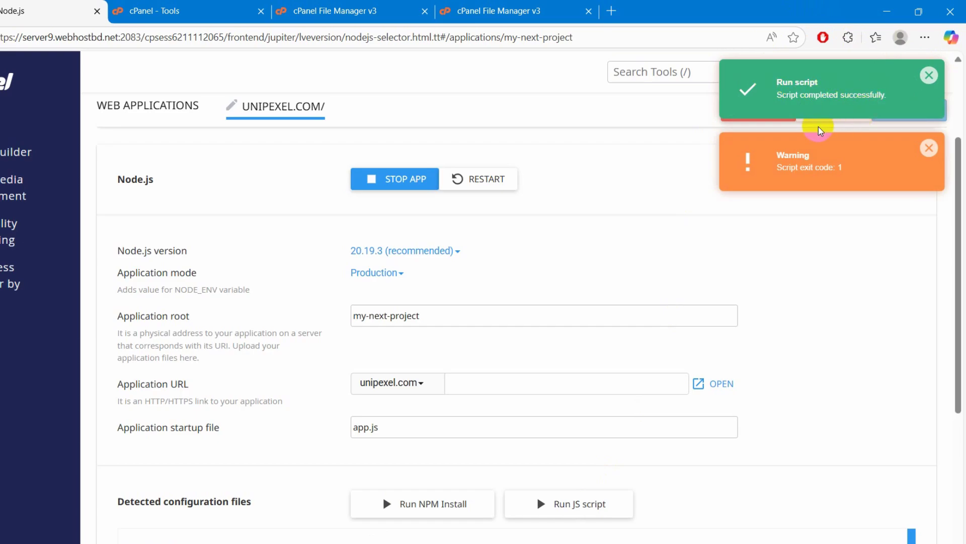
click(930, 78)
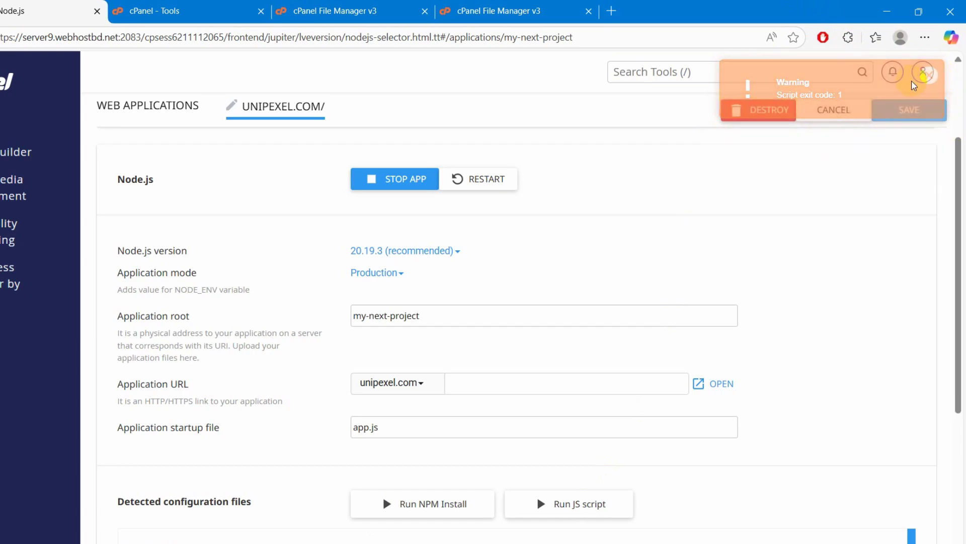
Return to the cPanel Tools home page.
scroll(777, 290, up, 3)
scroll(460, 313, down, 3)
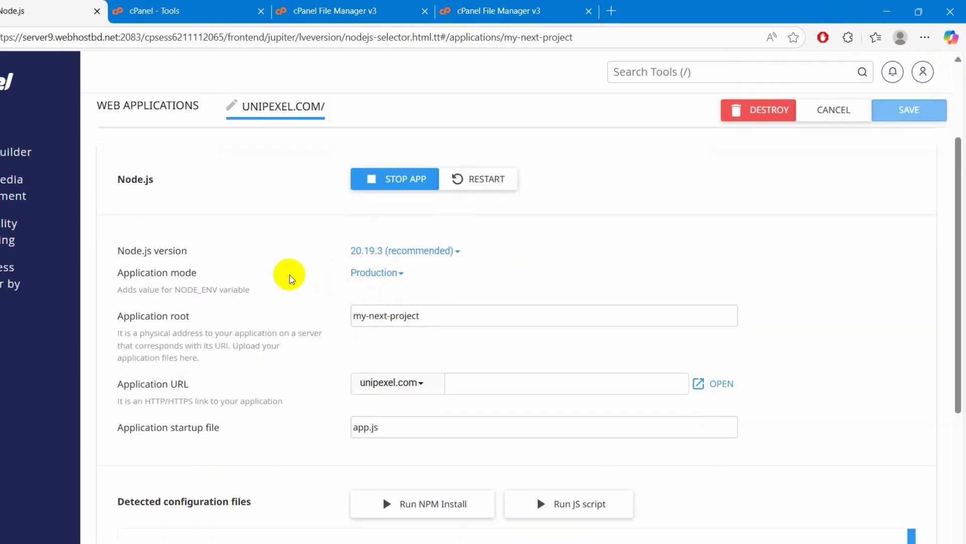
click(219, 9)
scroll(720, 278, up, 10)
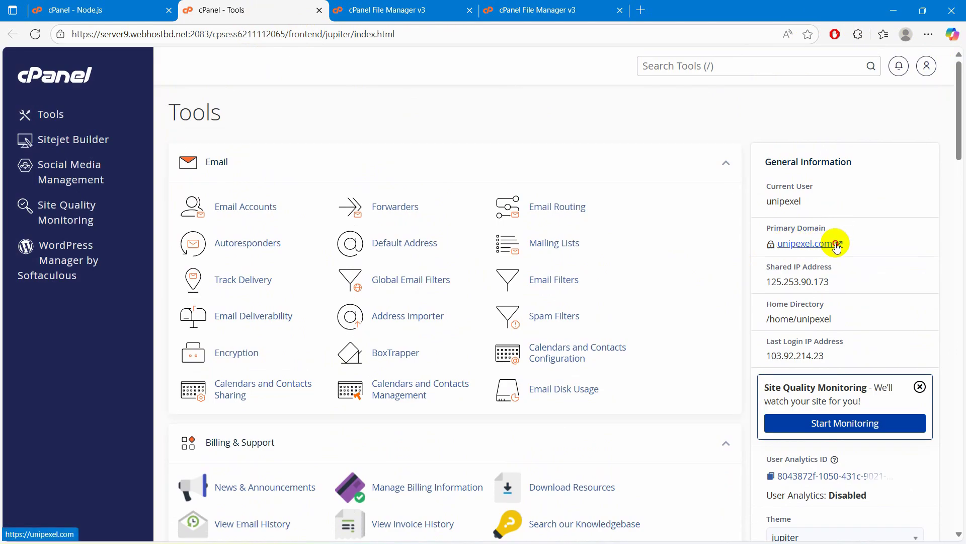
Open unipexel.com and browse its Contact, Posts and Getting Started with NextJS pages, then return home.
click(836, 245)
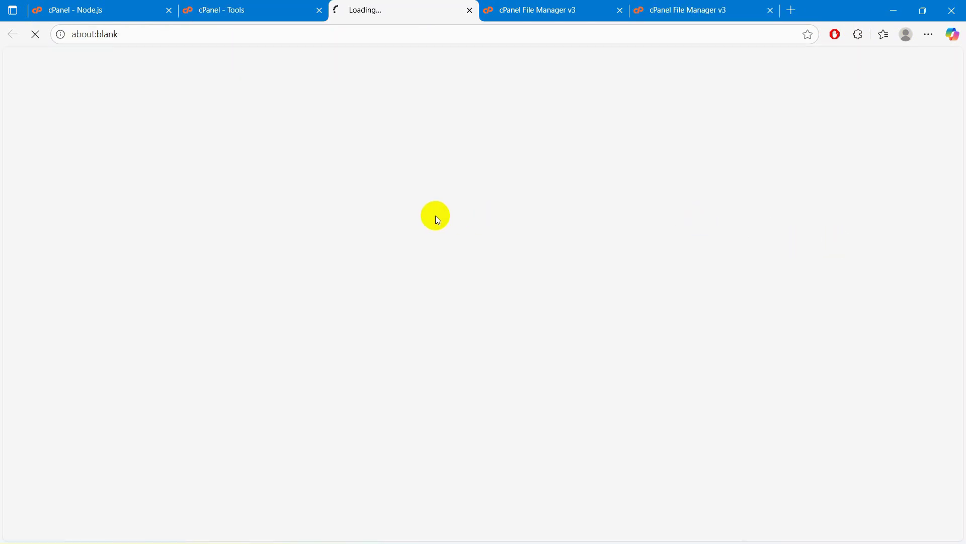
scroll(486, 260, down, 7)
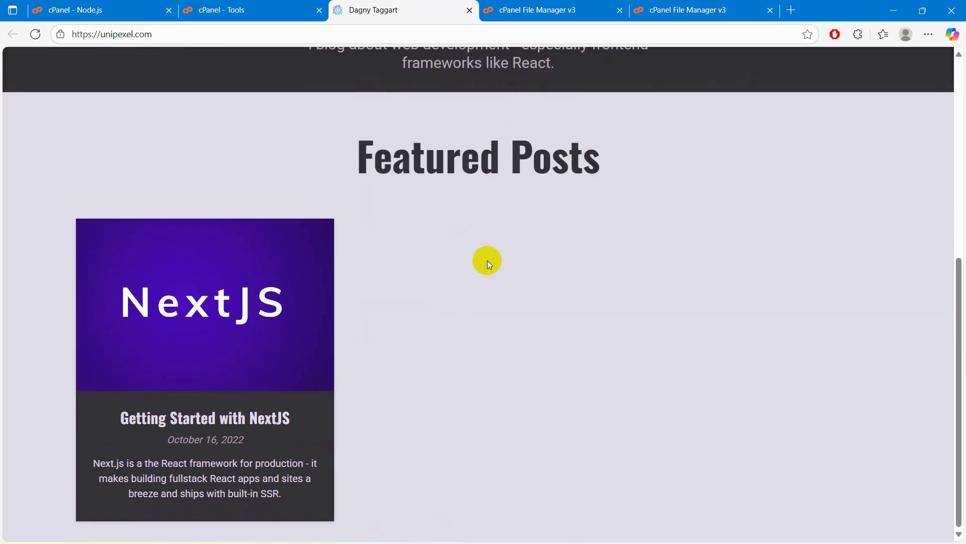
scroll(487, 261, up, 7)
click(807, 75)
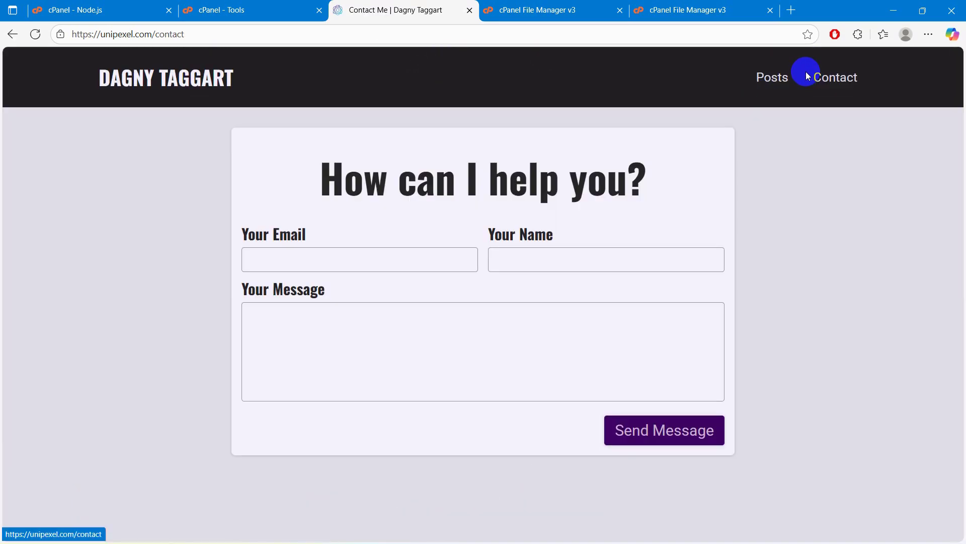
click(765, 85)
scroll(302, 151, down, 1)
click(326, 246)
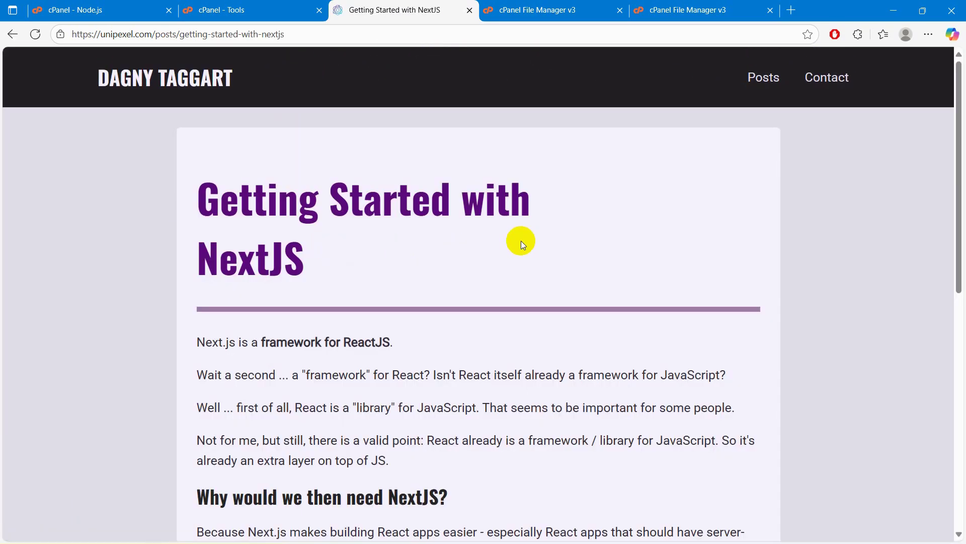
click(130, 81)
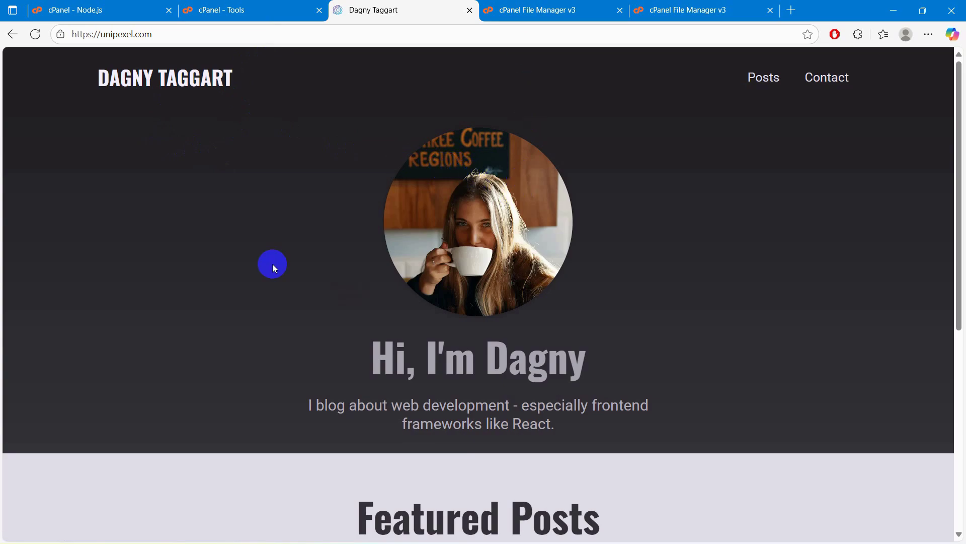
scroll(463, 226, down, 6)
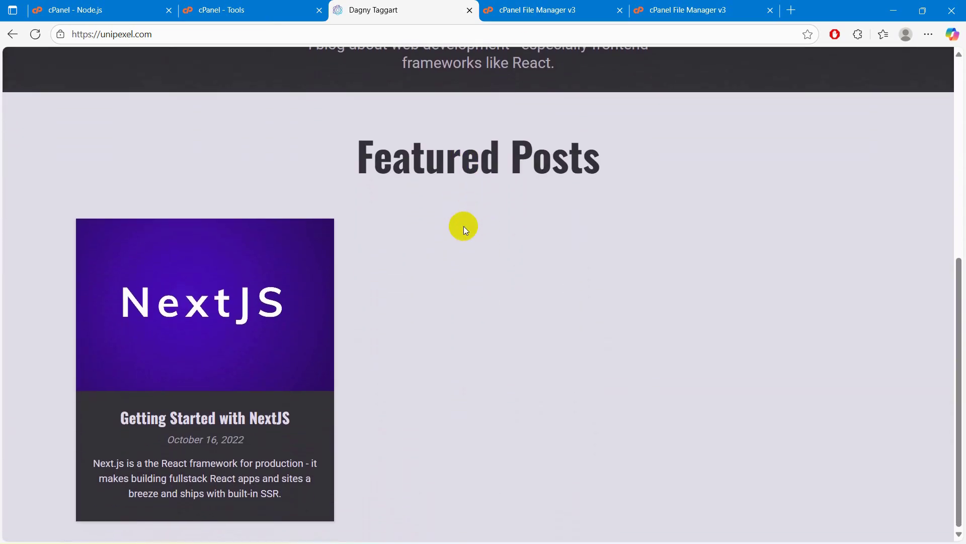
scroll(464, 225, up, 6)
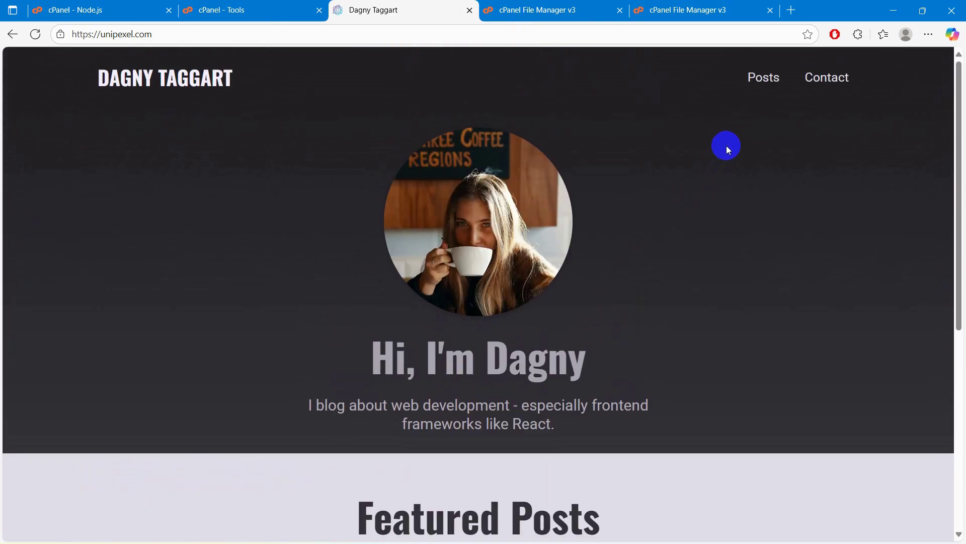